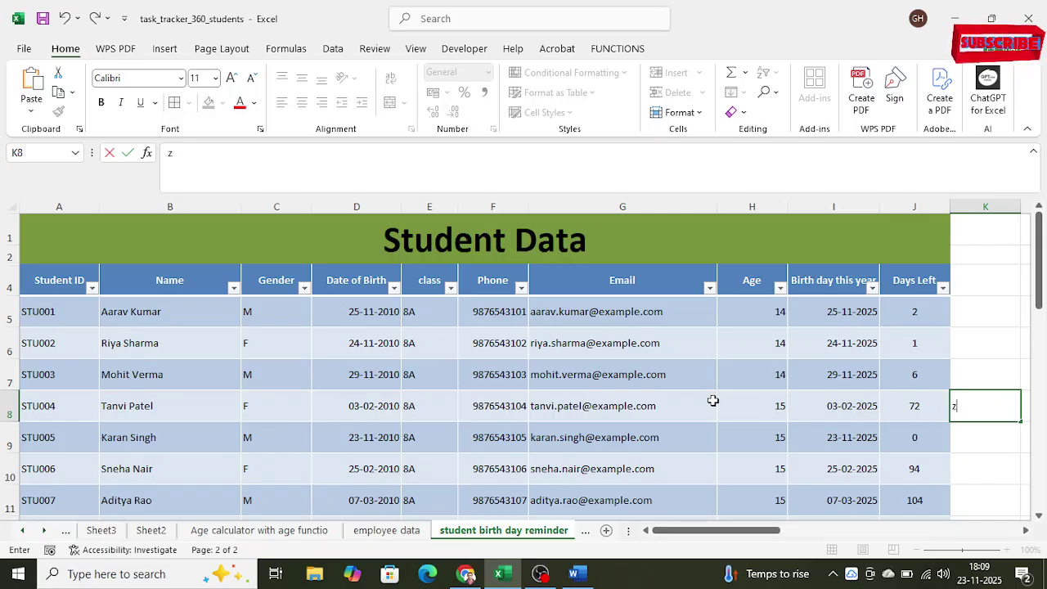
Review the Student Data table down to its last row and the Birth day Reminder table beside it
{"action": "scroll", "coordinate": [714, 400], "scroll_direction": "down", "scroll_amount": 2}
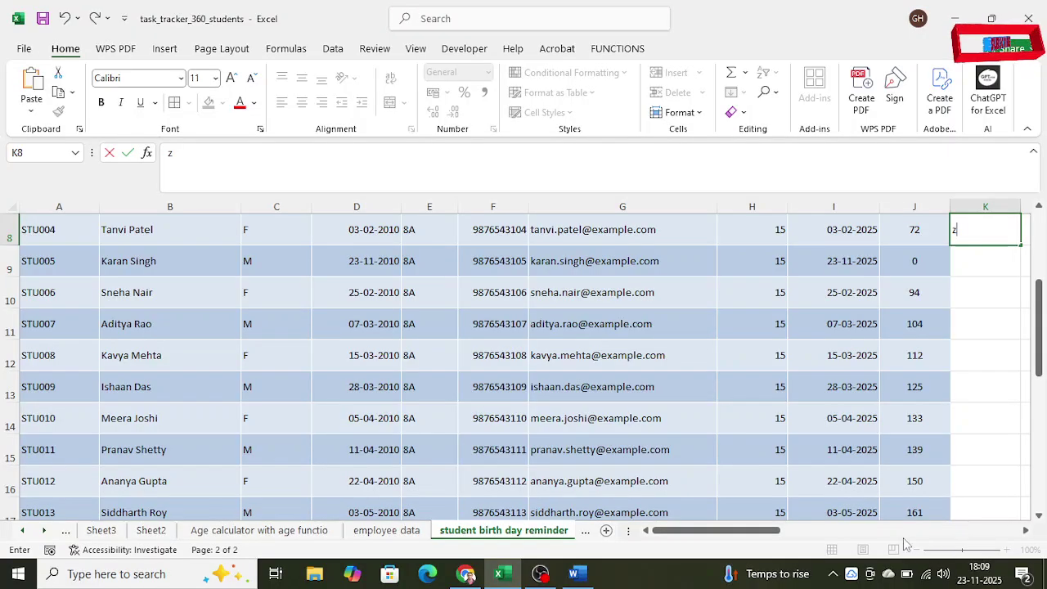
{"action": "scroll", "coordinate": [642, 425], "scroll_direction": "up", "scroll_amount": 2}
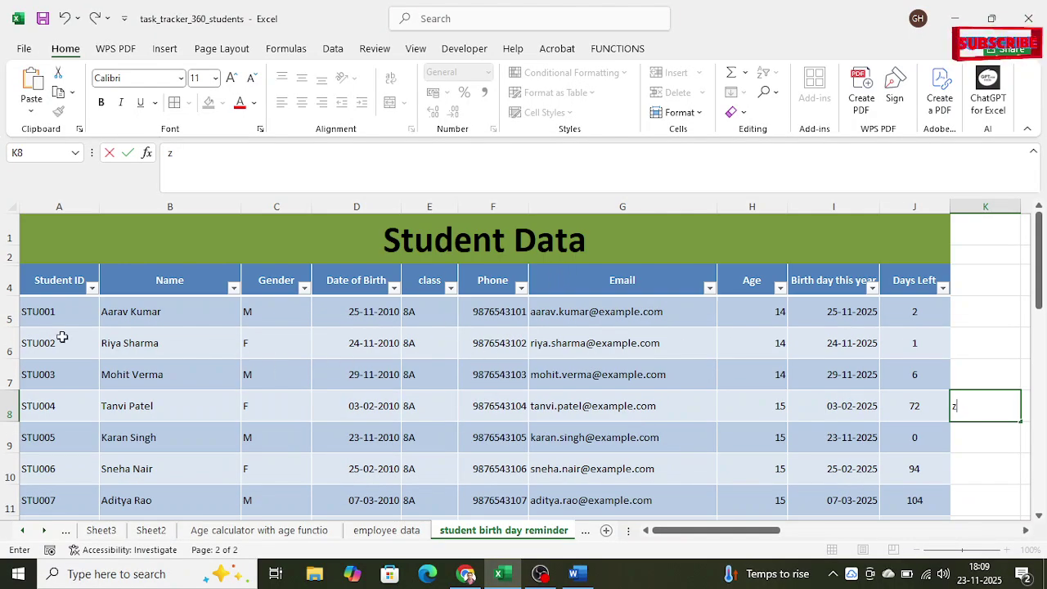
{"action": "scroll", "coordinate": [60, 338], "scroll_direction": "down", "scroll_amount": 6}
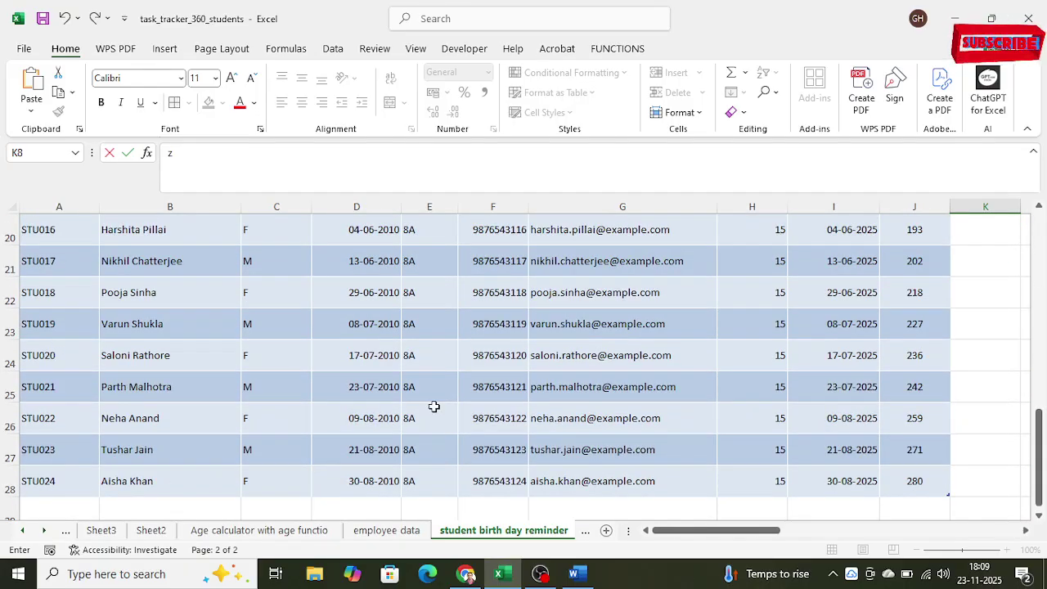
{"action": "scroll", "coordinate": [434, 407], "scroll_direction": "up", "scroll_amount": 3}
{"action": "scroll", "coordinate": [434, 407], "scroll_direction": "up", "scroll_amount": 4}
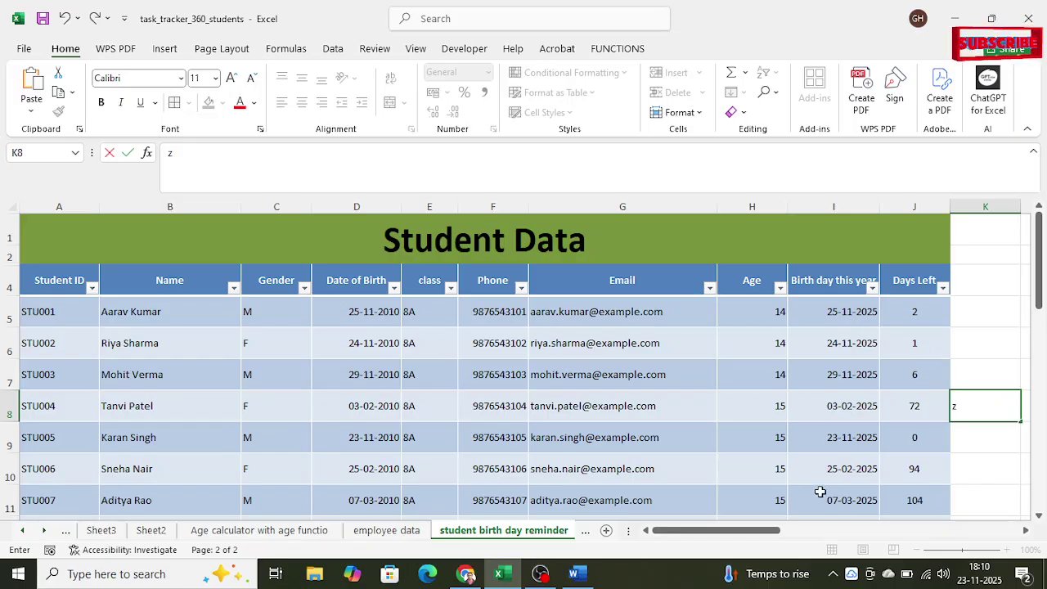
{"action": "left_click_drag", "start_coordinate": [770, 530], "coordinate": [836, 536]}
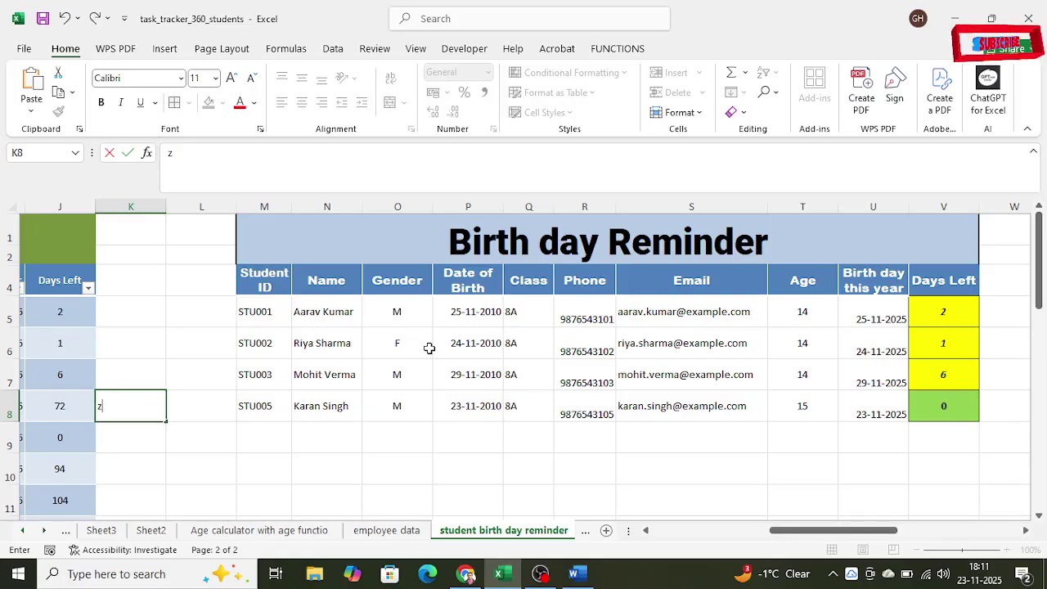
{"action": "left_click_drag", "start_coordinate": [801, 532], "coordinate": [687, 531]}
{"action": "scroll", "coordinate": [411, 360], "scroll_direction": "down", "scroll_amount": 2}
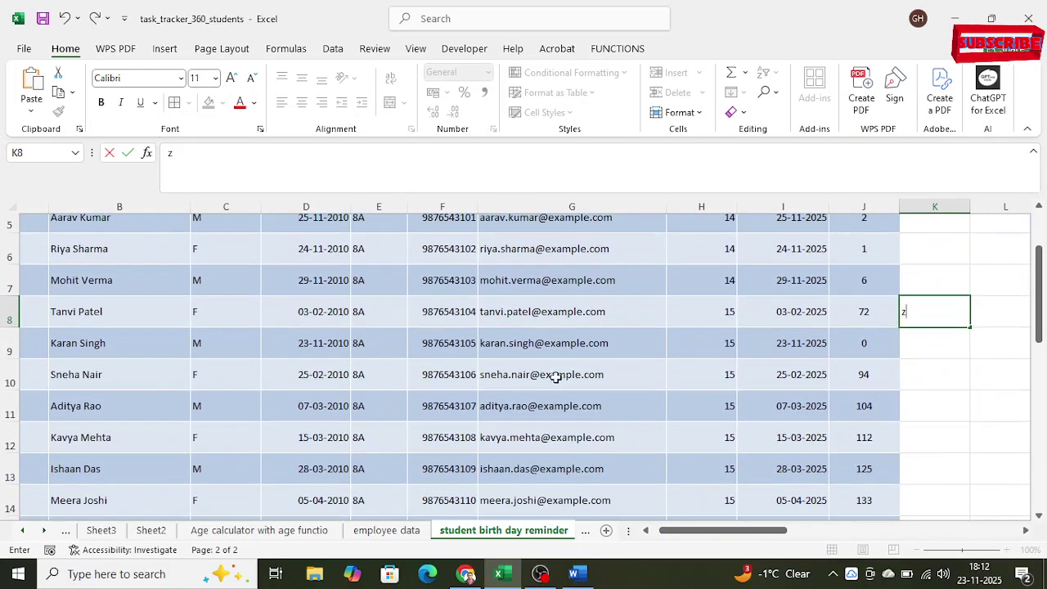
{"action": "scroll", "coordinate": [740, 376], "scroll_direction": "up", "scroll_amount": 1}
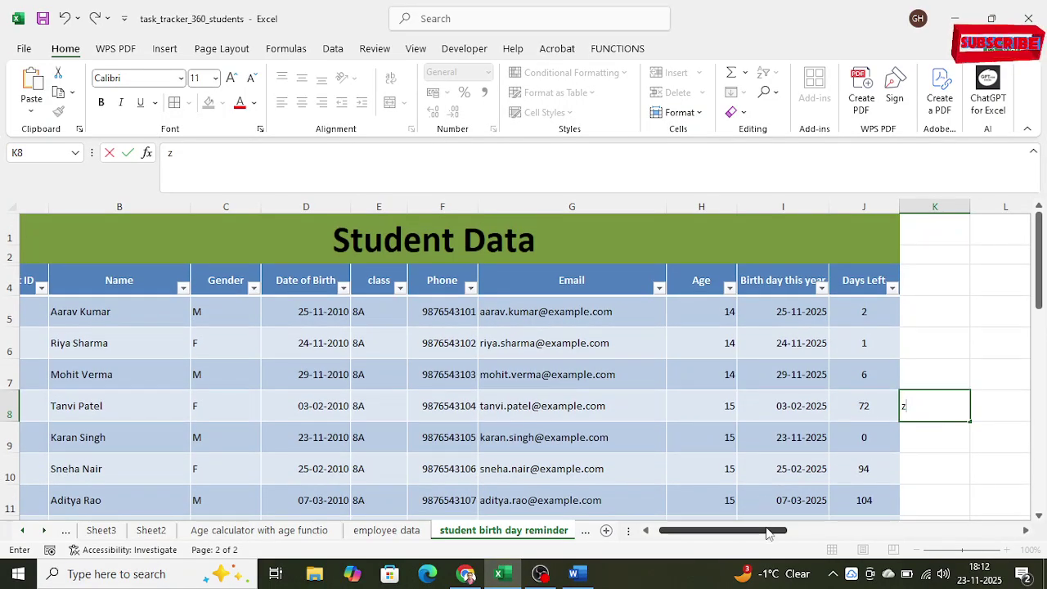
{"action": "left_click_drag", "start_coordinate": [769, 535], "coordinate": [671, 501]}
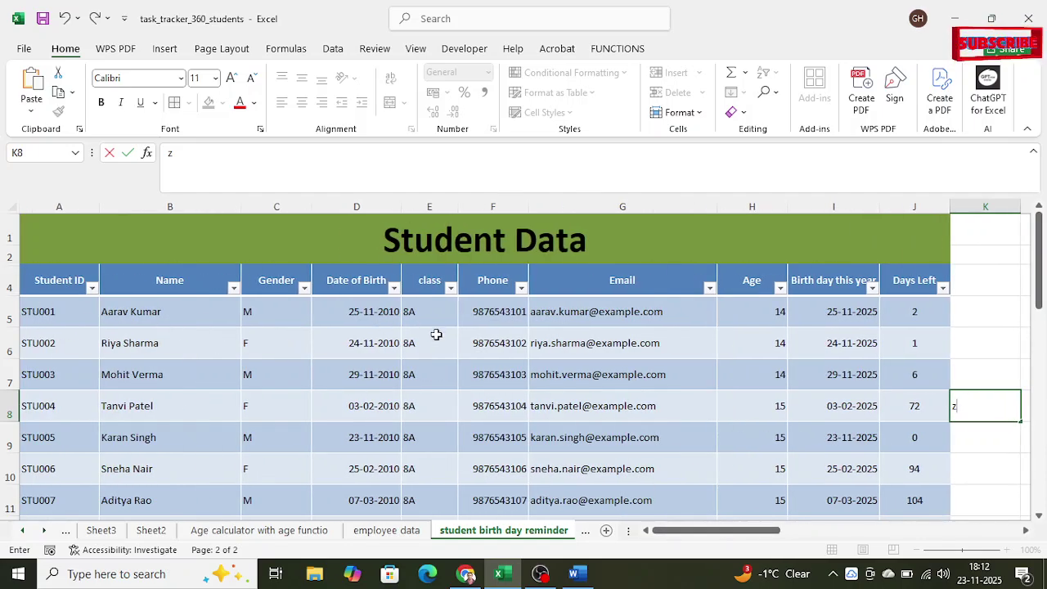
Open the Age formula in cell H5 to examine its DATEDIF expression
{"action": "left_click", "coordinate": [760, 313]}
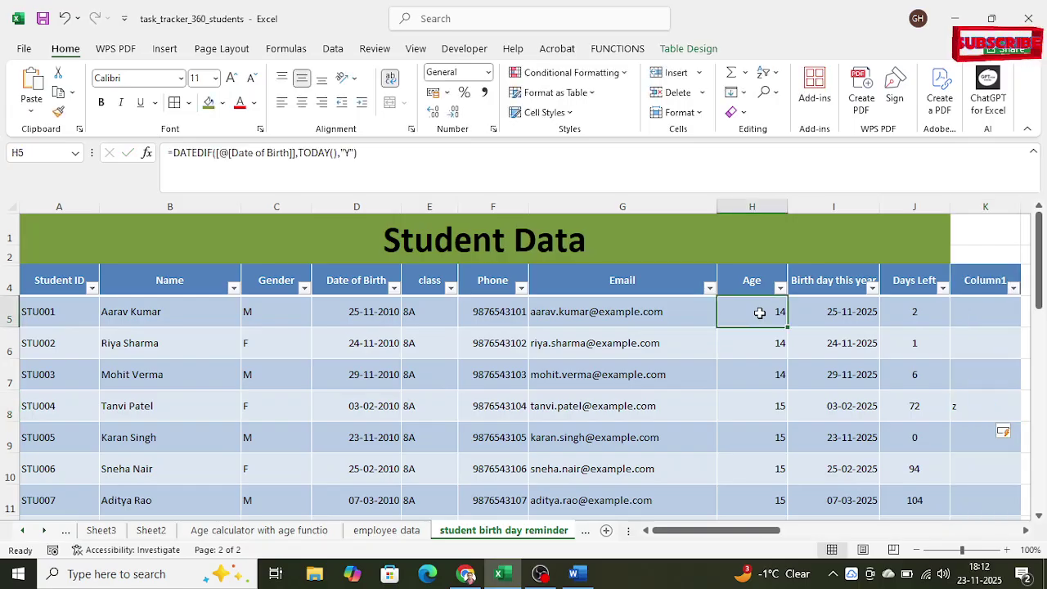
{"action": "type", "text": "z"}
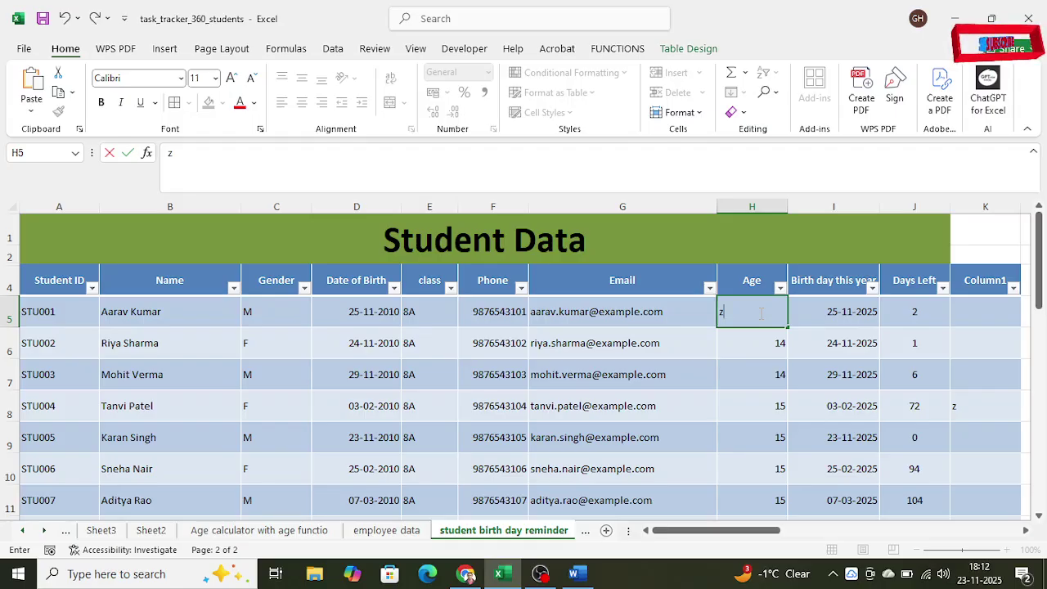
{"action": "key", "text": "ctrl+z"}
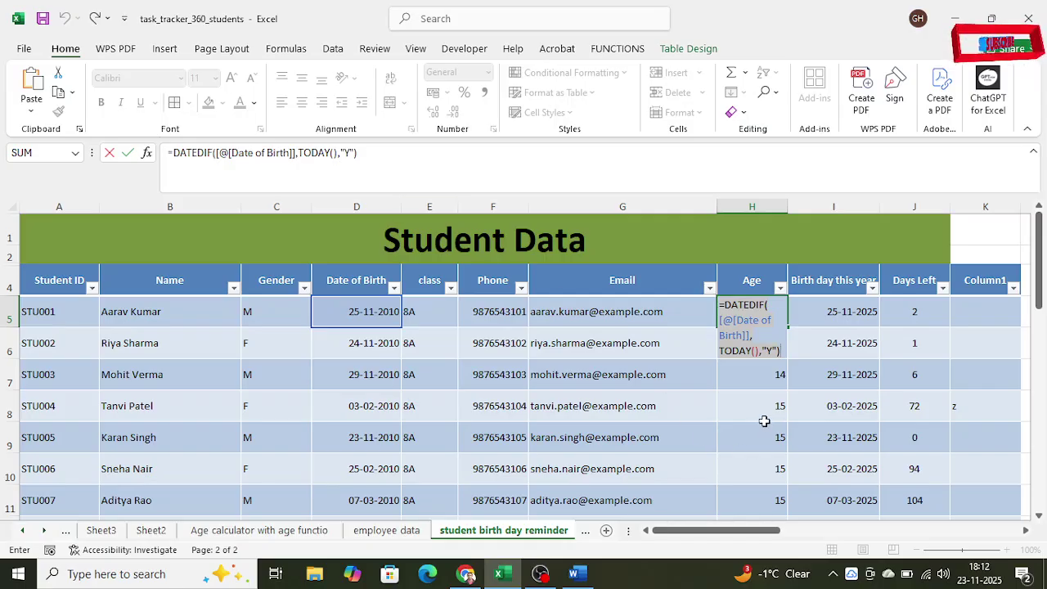
Switch to the Word document and examine the general DATEDIF syntax with its start_date, end_date and unit arguments
{"action": "left_click", "coordinate": [578, 574]}
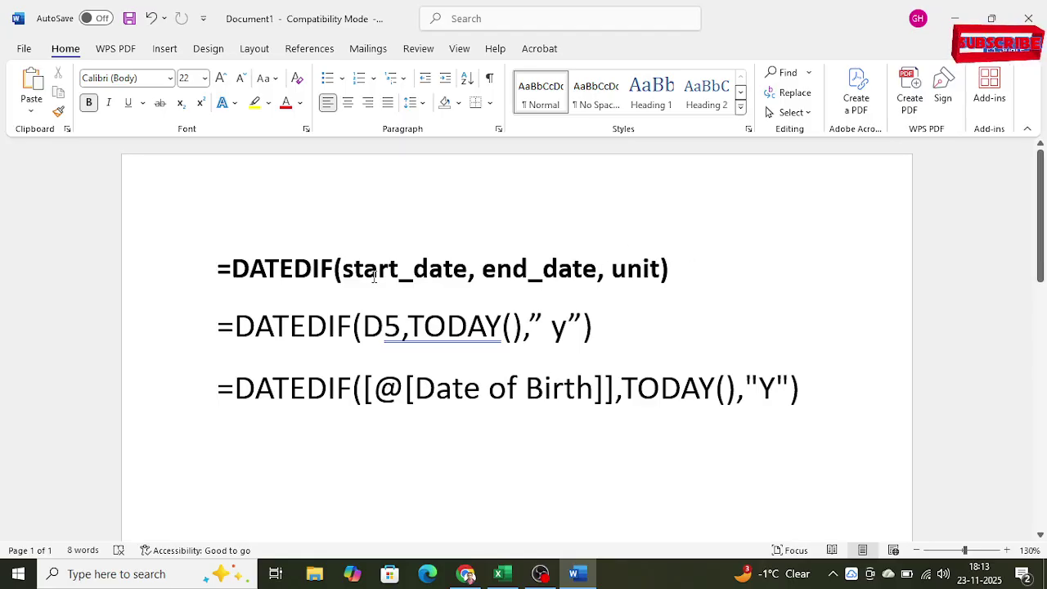
{"action": "left_click_drag", "start_coordinate": [343, 270], "coordinate": [463, 271]}
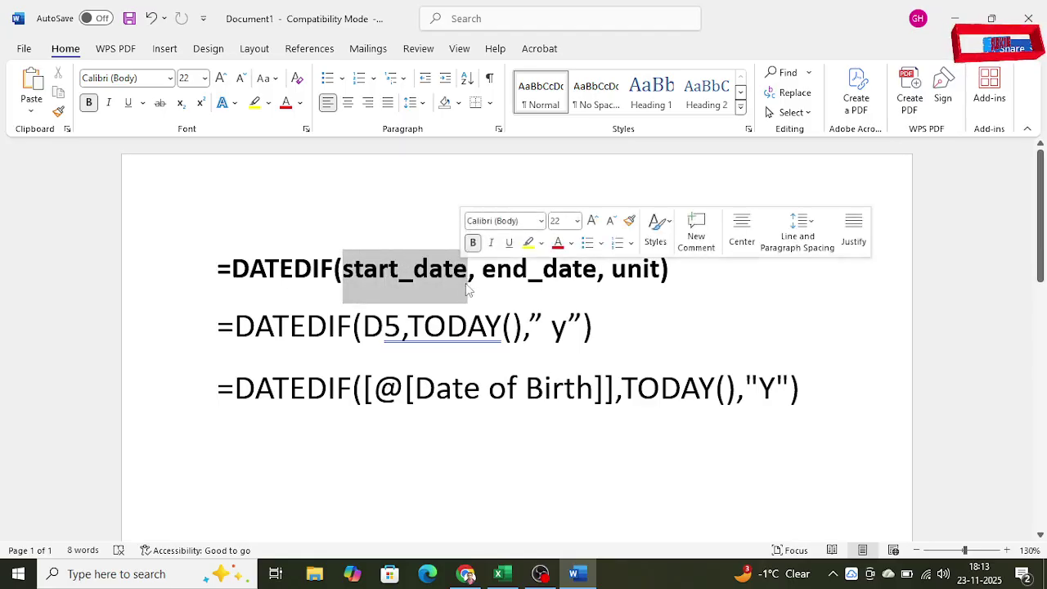
{"action": "left_click", "coordinate": [399, 241]}
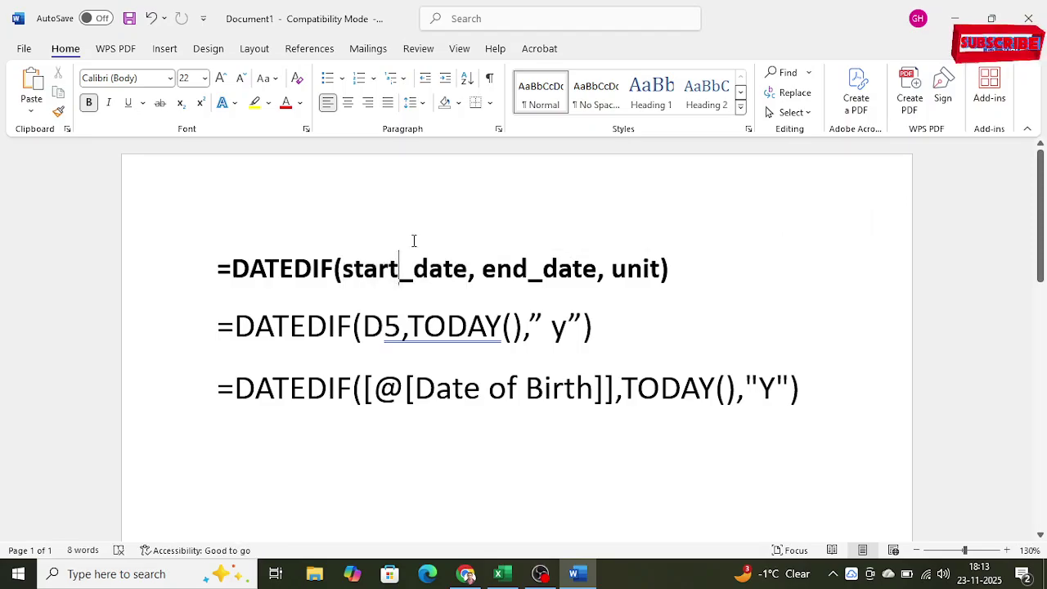
{"action": "left_click_drag", "start_coordinate": [484, 272], "coordinate": [579, 280]}
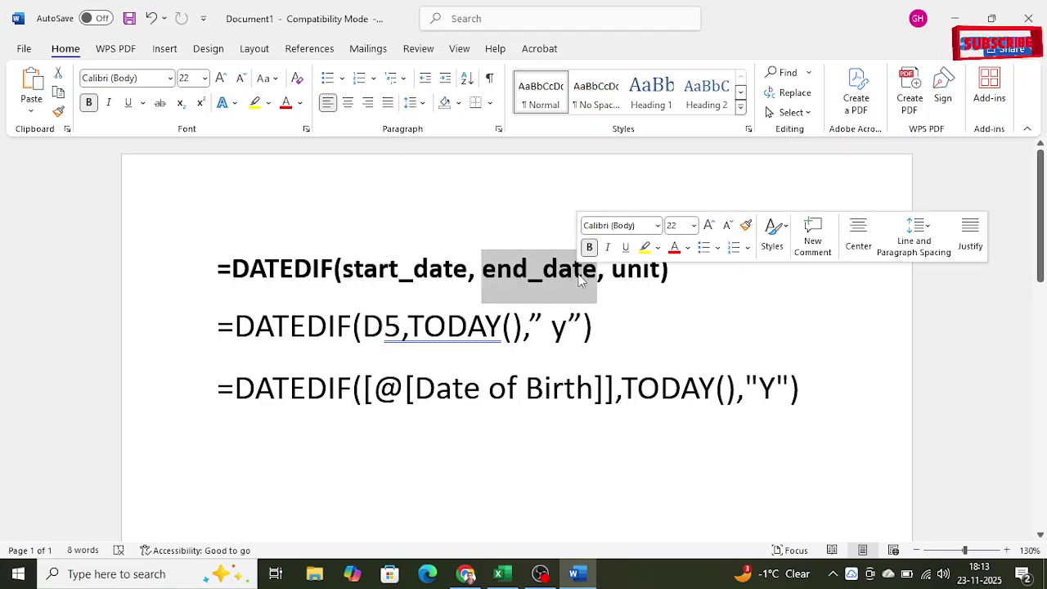
{"action": "left_click", "coordinate": [616, 312]}
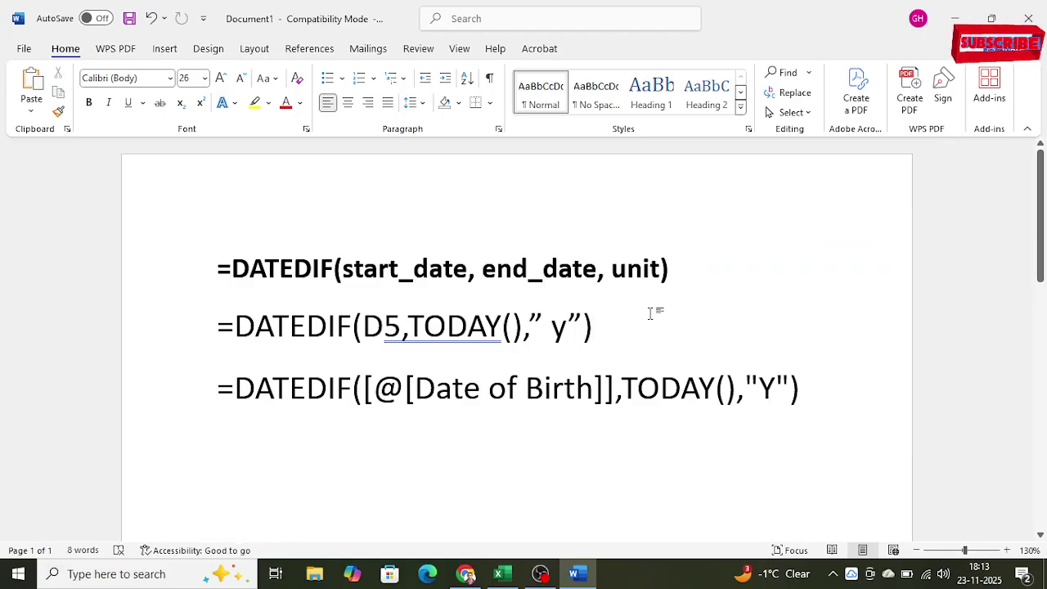
{"action": "left_click_drag", "start_coordinate": [611, 268], "coordinate": [659, 269]}
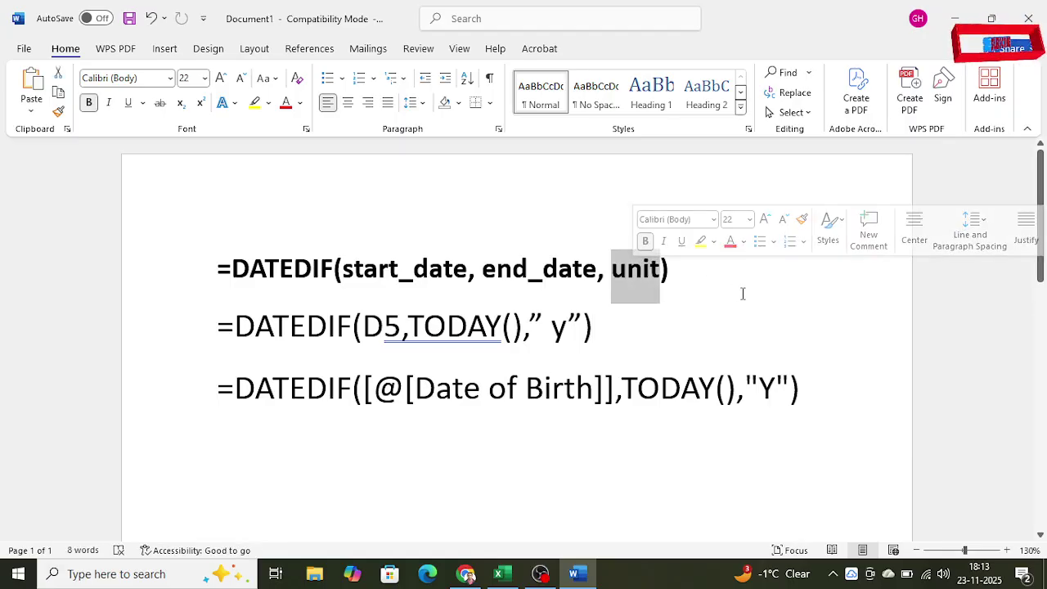
{"action": "left_click", "coordinate": [687, 273]}
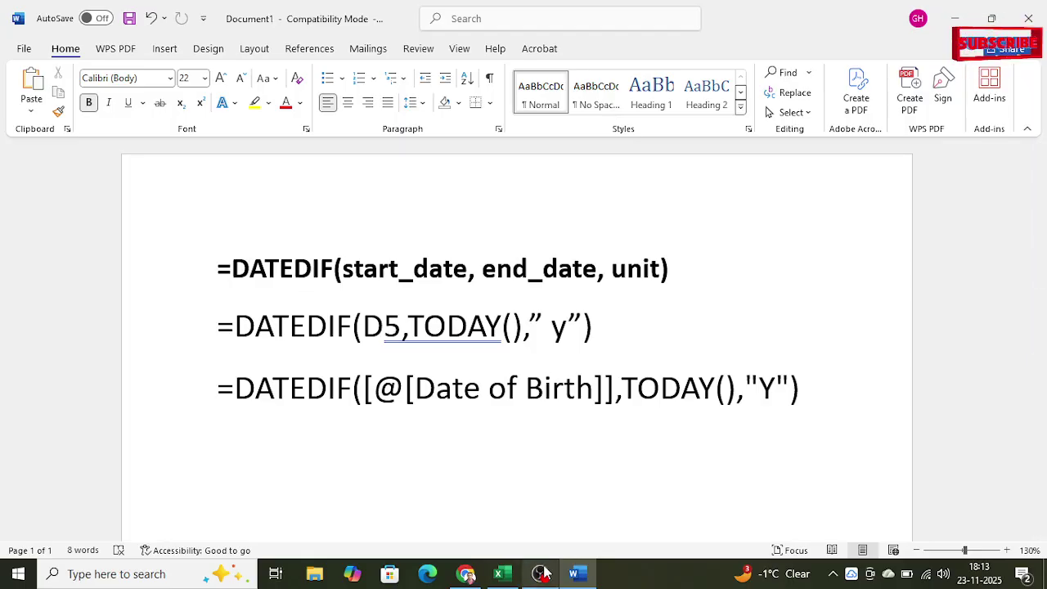
{"action": "left_click", "coordinate": [501, 573]}
{"action": "left_click", "coordinate": [574, 574]}
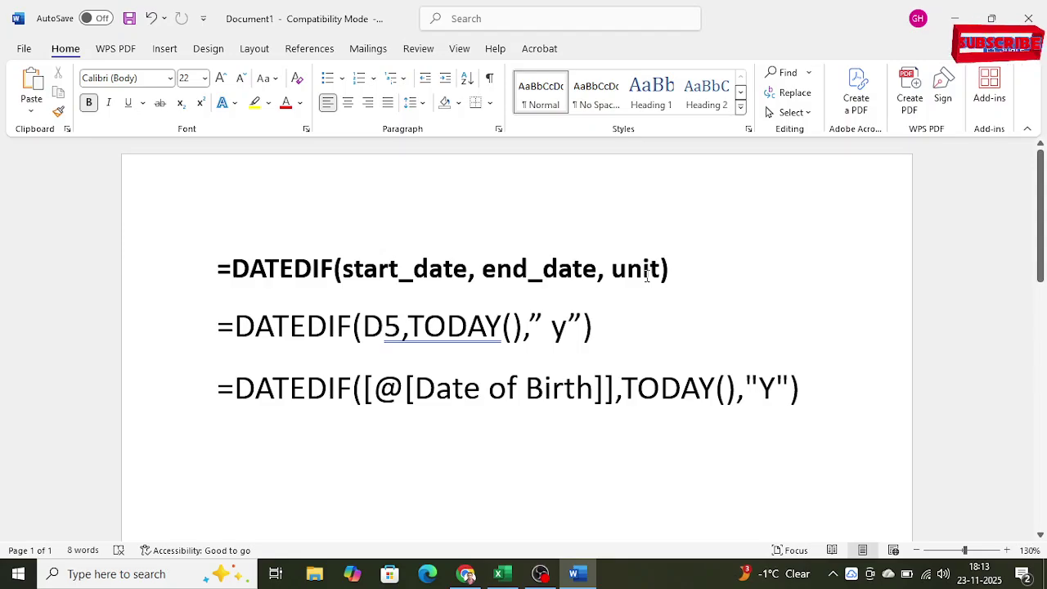
{"action": "left_click_drag", "start_coordinate": [211, 270], "coordinate": [706, 273]}
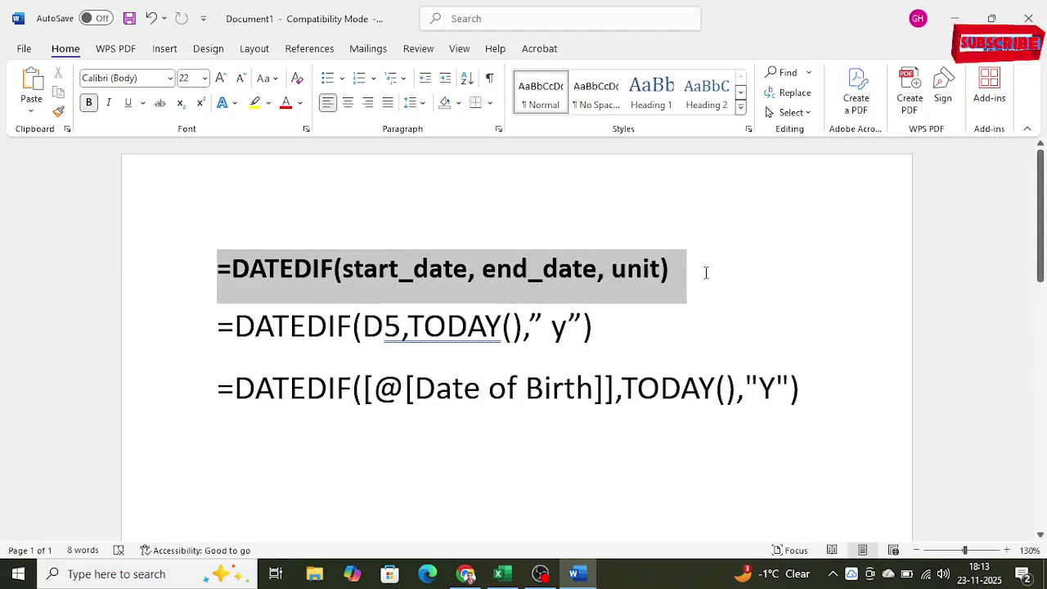
{"action": "left_click", "coordinate": [651, 326]}
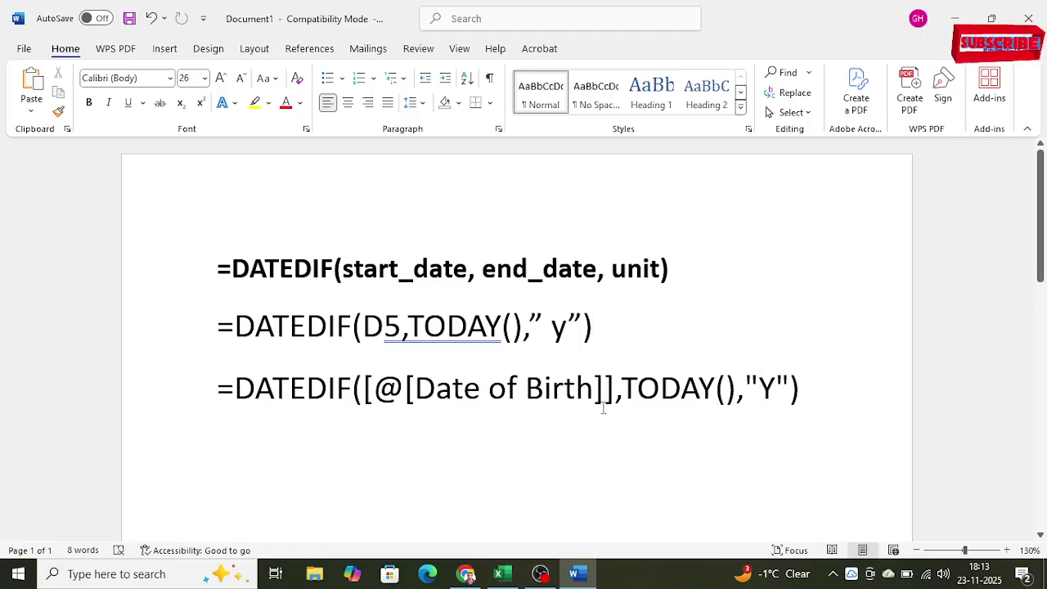
Examine the [@[Date of Birth]], TODAY() and "Y" arguments of the structured-reference DATEDIF formula
{"action": "left_click_drag", "start_coordinate": [357, 387], "coordinate": [593, 389]}
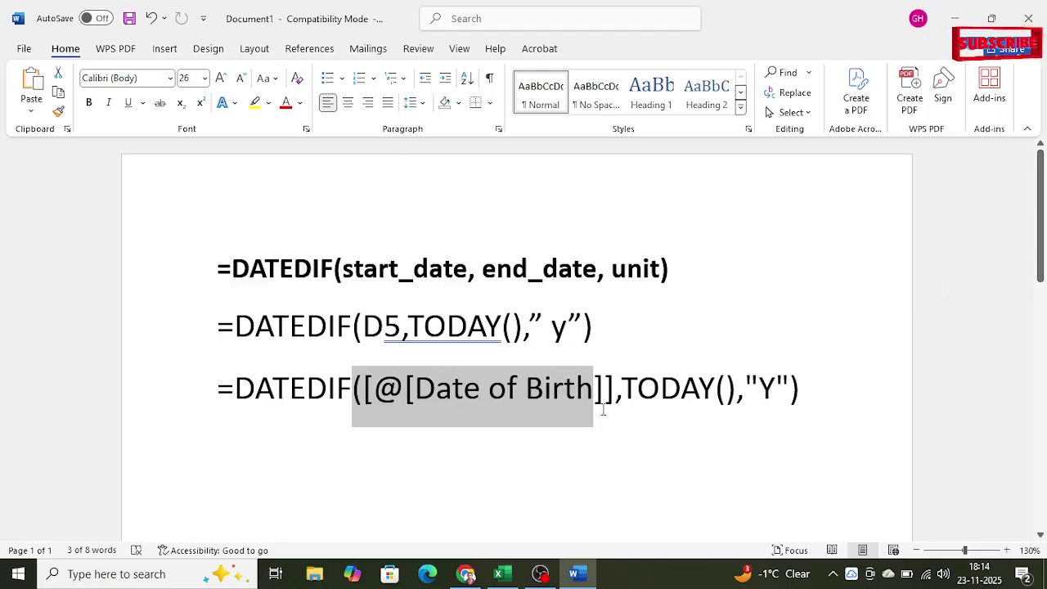
{"action": "left_click", "coordinate": [622, 389]}
{"action": "left_click_drag", "start_coordinate": [622, 390], "coordinate": [737, 390]}
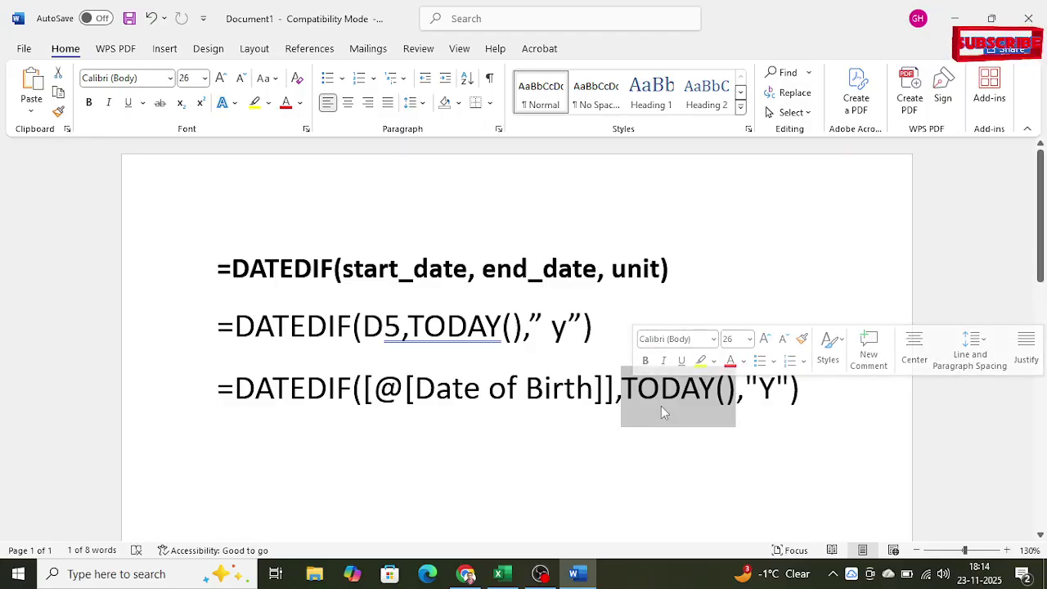
{"action": "left_click", "coordinate": [685, 456]}
{"action": "left_click_drag", "start_coordinate": [749, 389], "coordinate": [790, 390]}
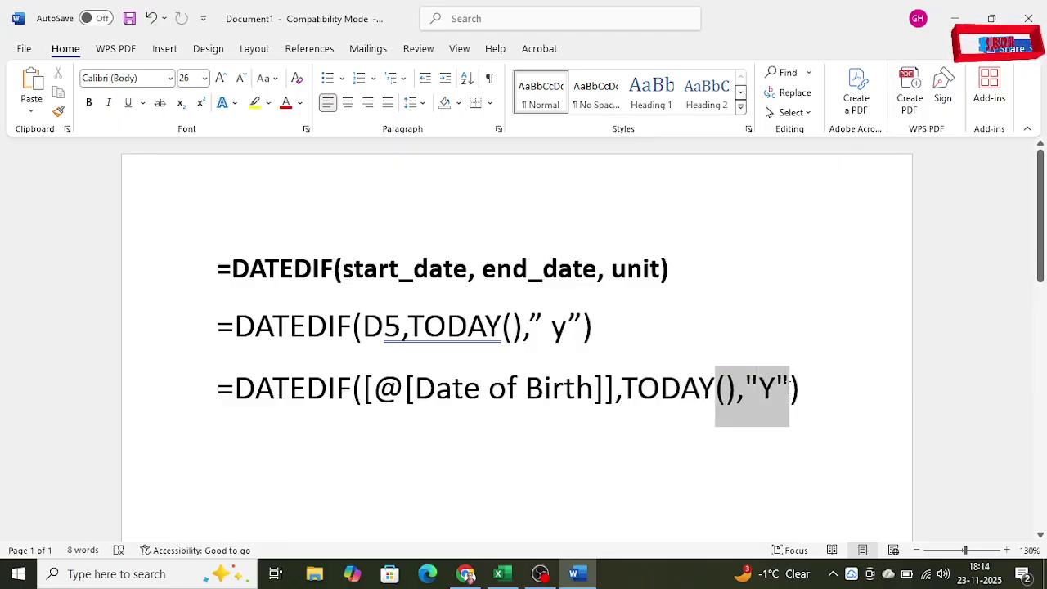
{"action": "left_click", "coordinate": [791, 397]}
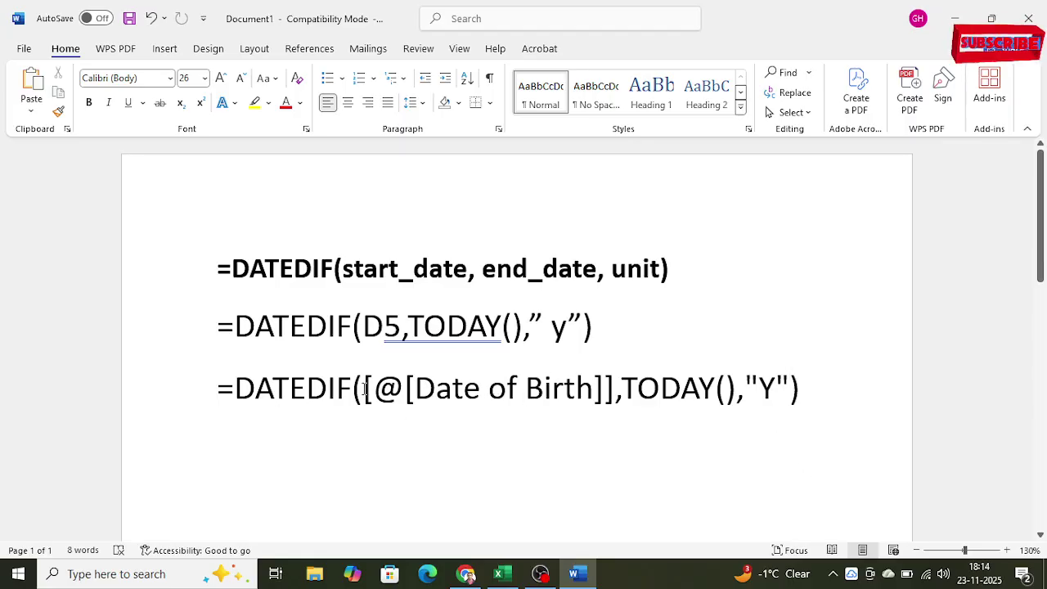
Compare the [@[Date of Birth]] table reference with the D5 cell reference in the two example DATEDIF formulas
{"action": "left_click_drag", "start_coordinate": [365, 387], "coordinate": [610, 388]}
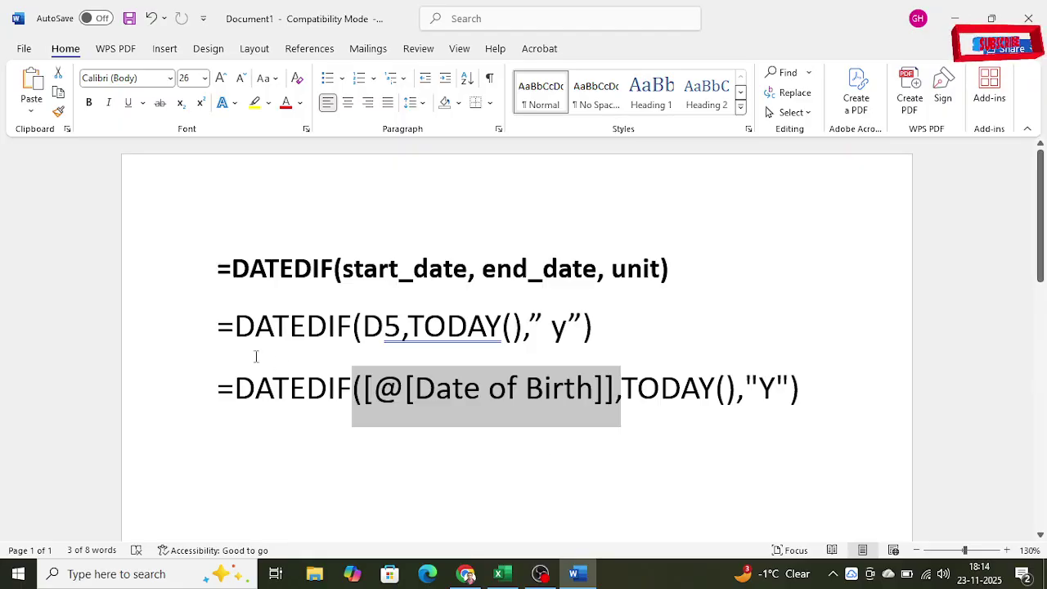
{"action": "left_click", "coordinate": [386, 325]}
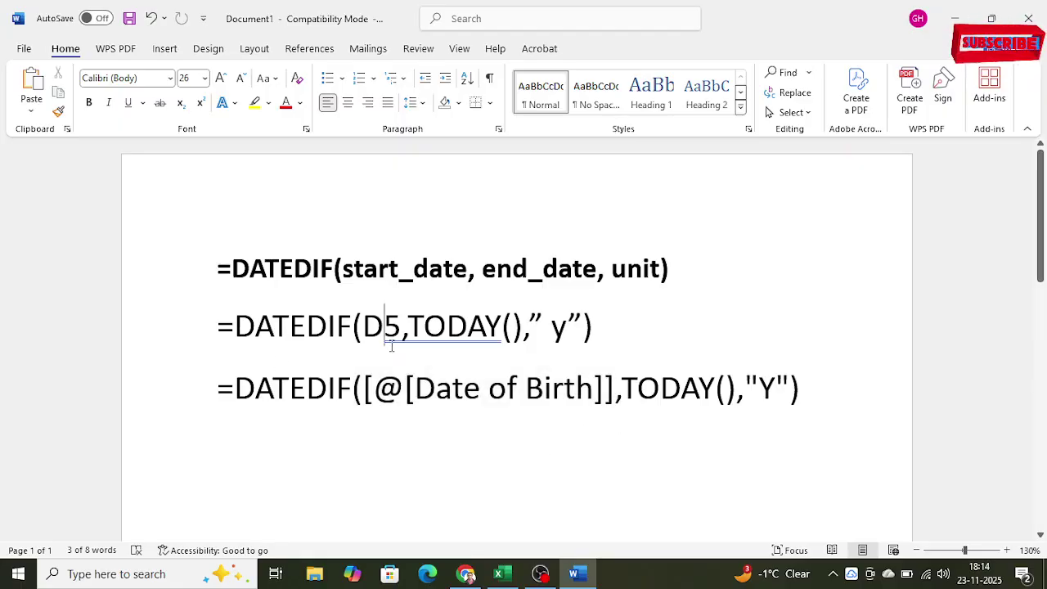
{"action": "double_click", "coordinate": [395, 328]}
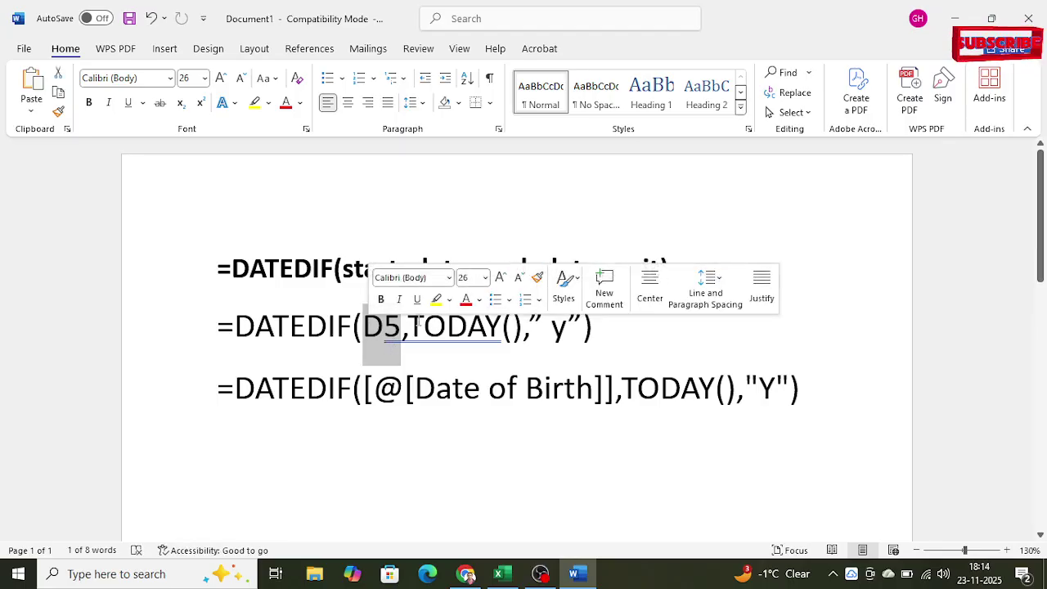
{"action": "left_click_drag", "start_coordinate": [409, 326], "coordinate": [512, 327]}
{"action": "left_click", "coordinate": [626, 337]}
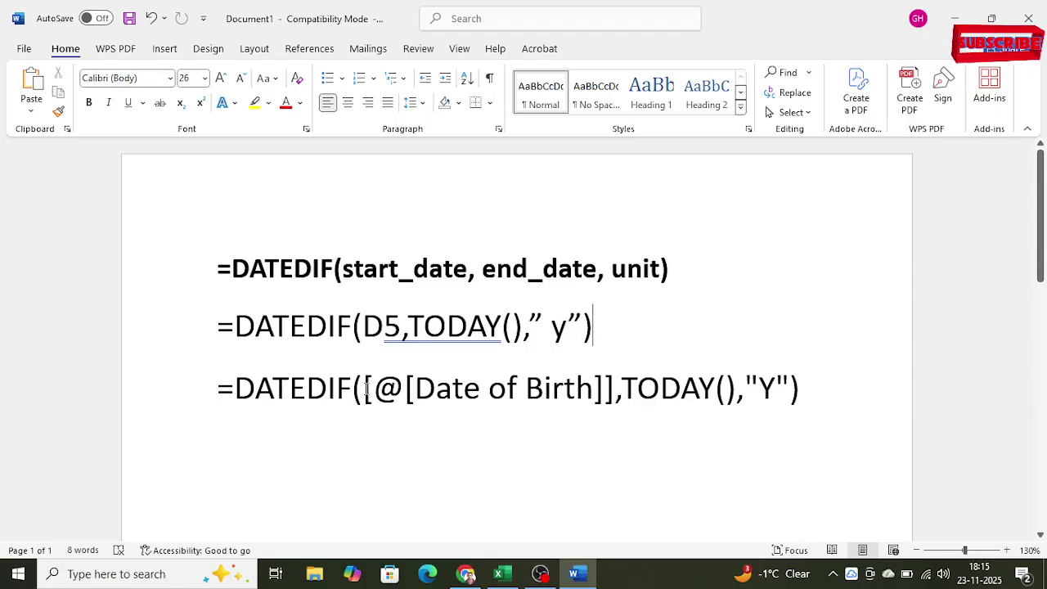
{"action": "left_click_drag", "start_coordinate": [365, 389], "coordinate": [599, 388]}
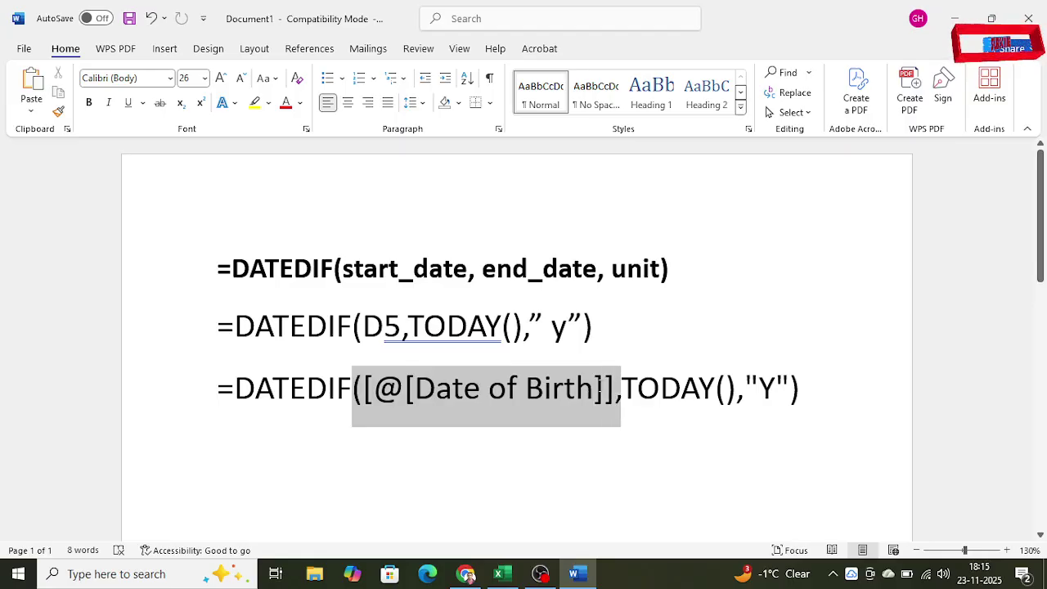
{"action": "left_click", "coordinate": [436, 388]}
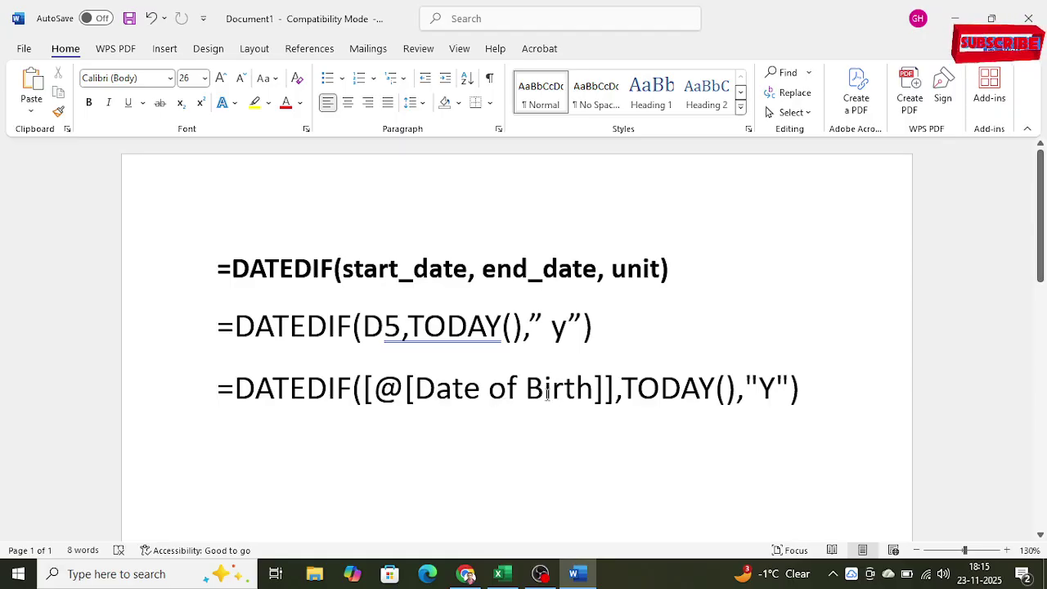
Check the Date of Birth column in the Excel sheet against the [@[Date of Birth]] reference in the Word document
{"action": "left_click", "coordinate": [503, 576]}
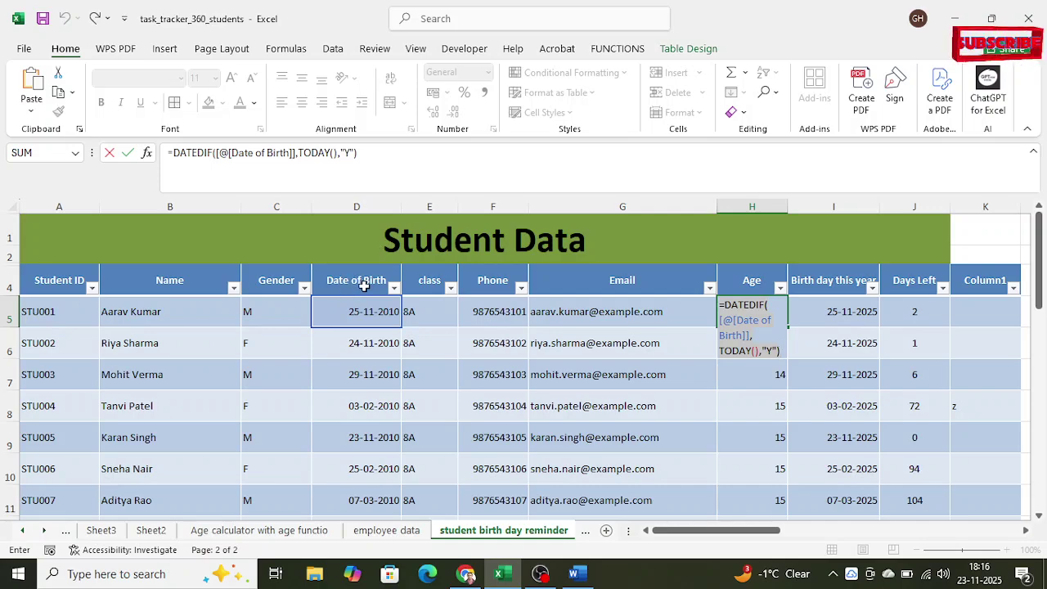
{"action": "left_click", "coordinate": [578, 574]}
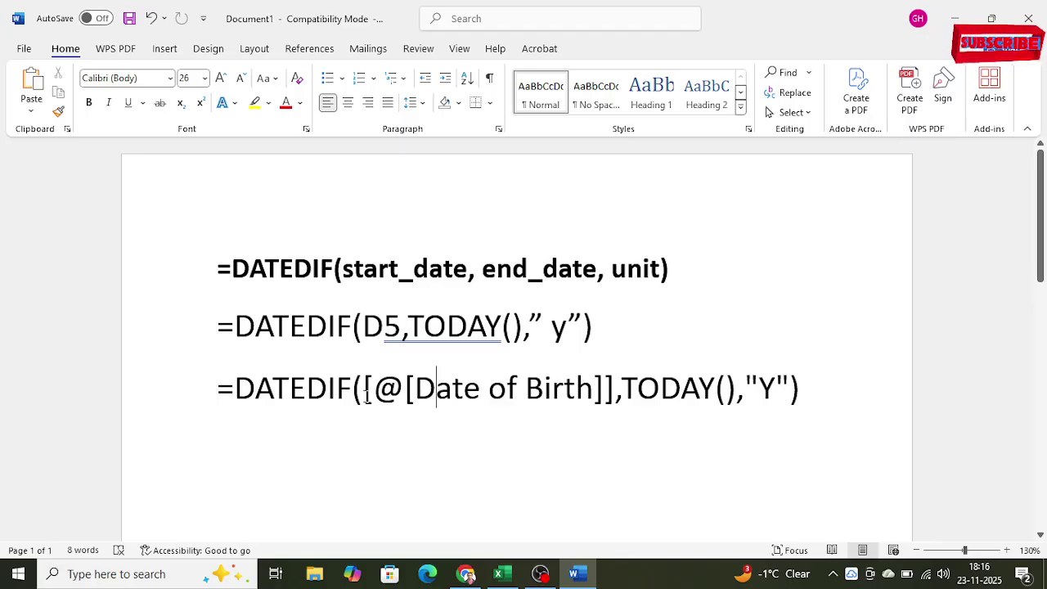
{"action": "left_click_drag", "start_coordinate": [356, 389], "coordinate": [621, 390]}
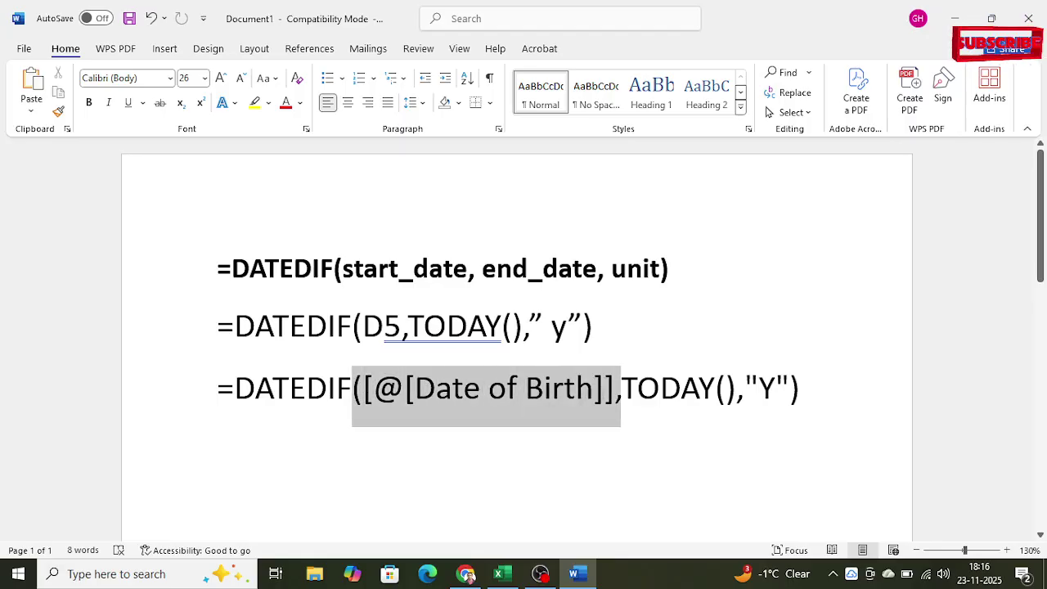
{"action": "left_click", "coordinate": [480, 449]}
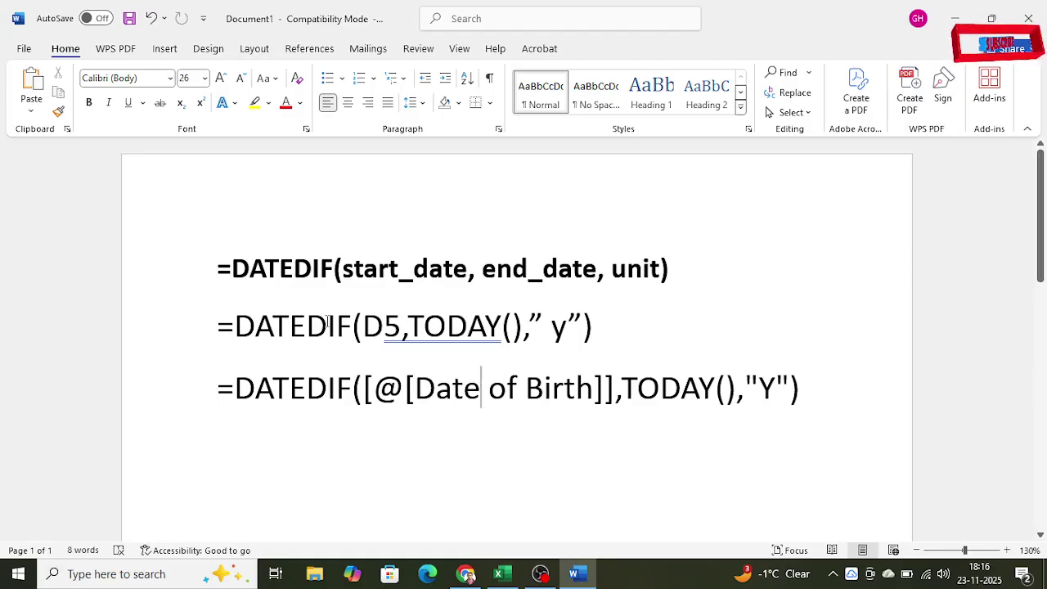
Switch to the Excel sheet and examine the YEAR(TODAY()), MONTH and DAY parts of the DATE formula in the Birth day this year column
{"action": "left_click", "coordinate": [498, 574]}
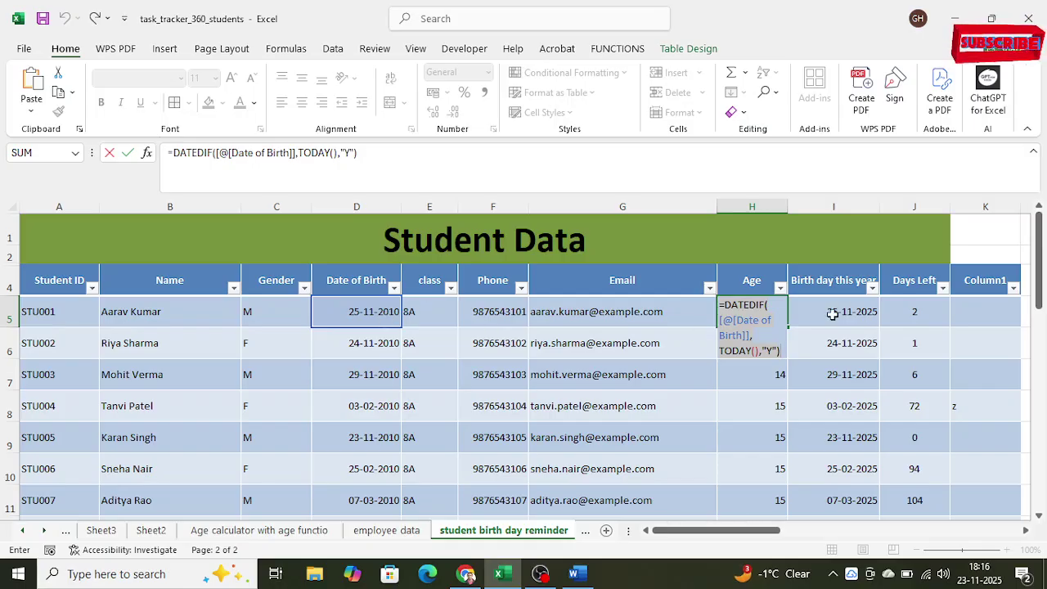
{"action": "key", "text": "Return"}
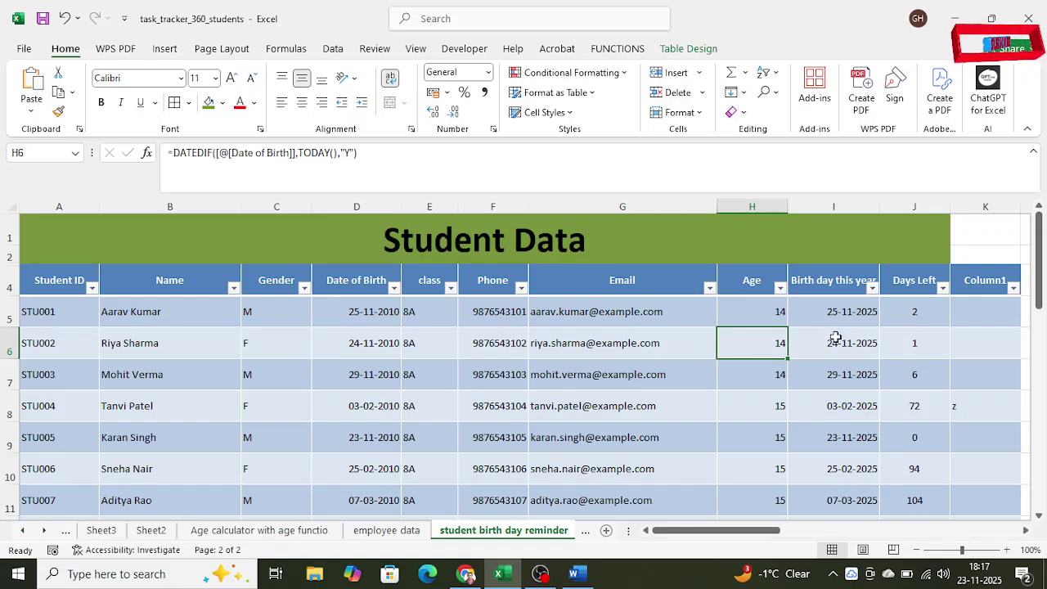
{"action": "left_click", "coordinate": [840, 312]}
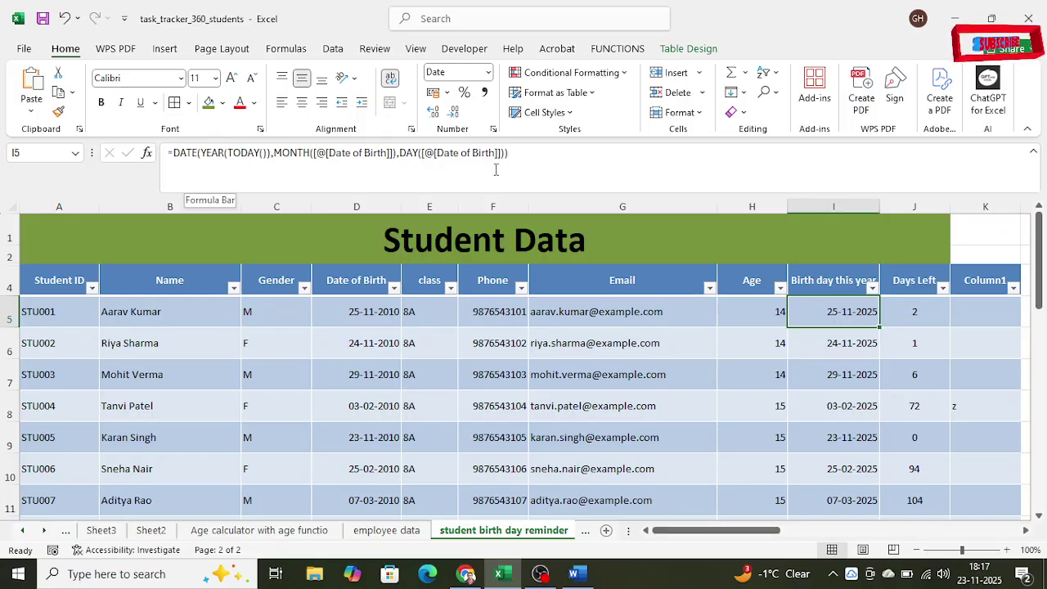
{"action": "left_click_drag", "start_coordinate": [201, 153], "coordinate": [268, 153]}
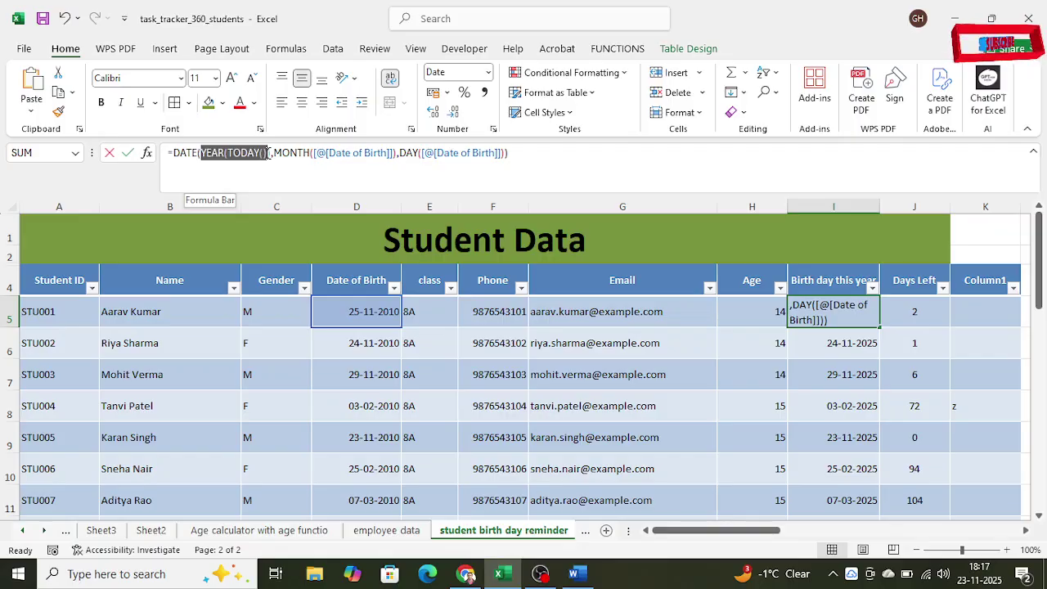
{"action": "left_click", "coordinate": [273, 153]}
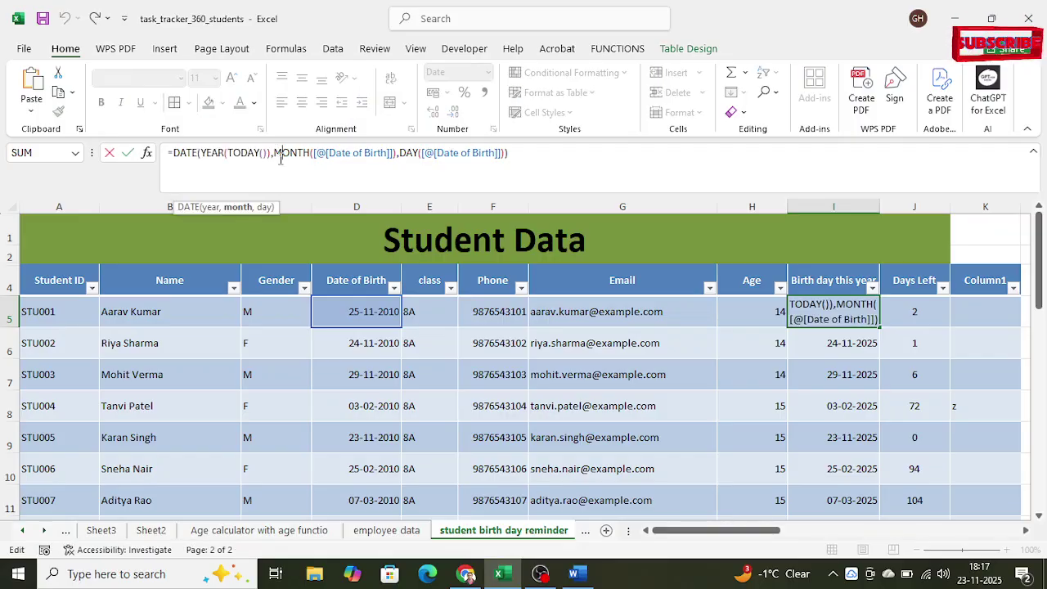
{"action": "left_click_drag", "start_coordinate": [275, 153], "coordinate": [501, 153]}
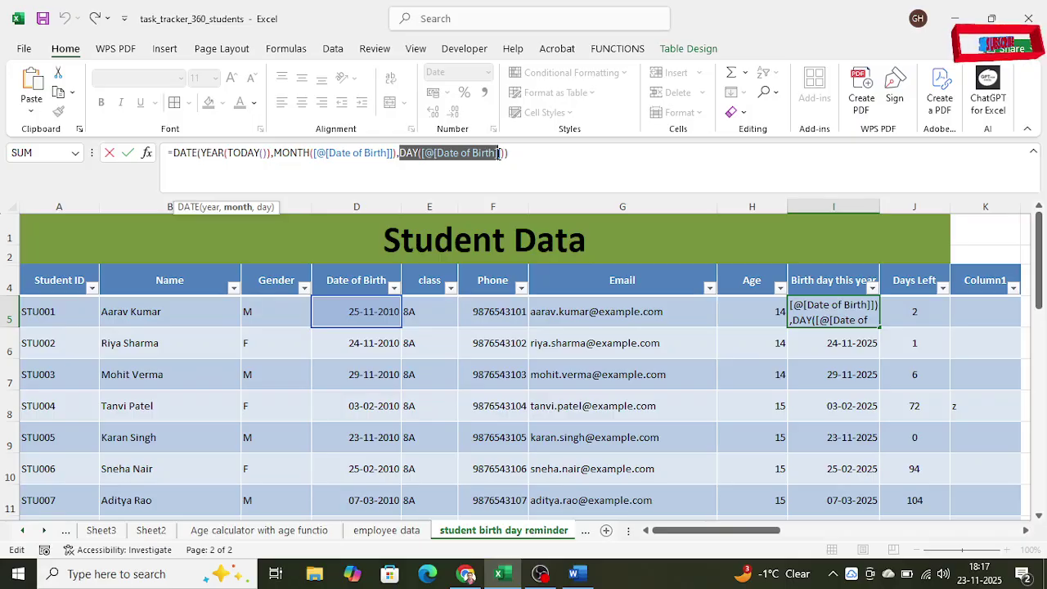
{"action": "left_click", "coordinate": [526, 174]}
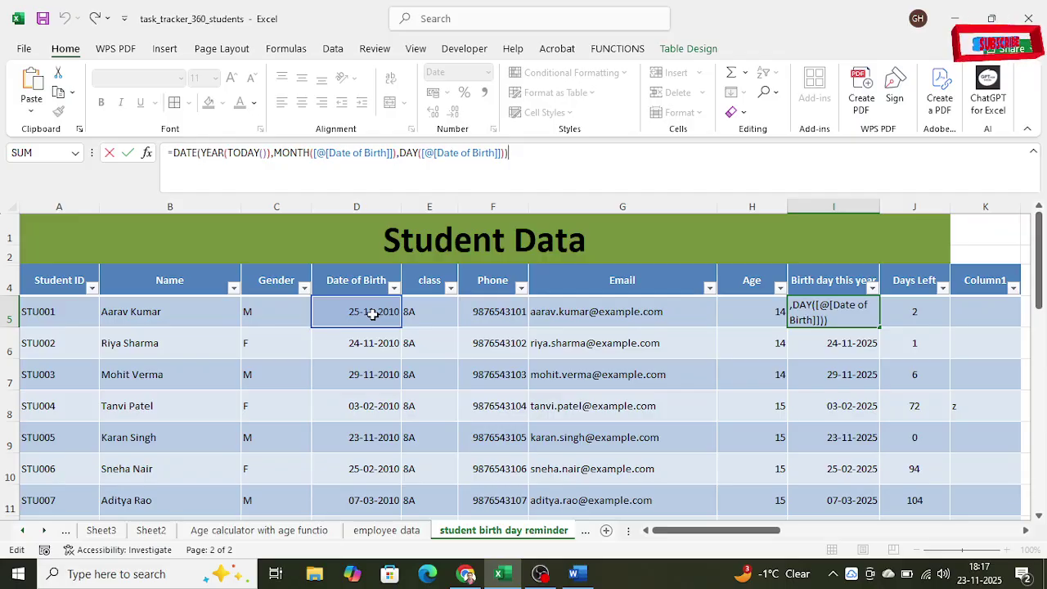
{"action": "key", "text": "Return"}
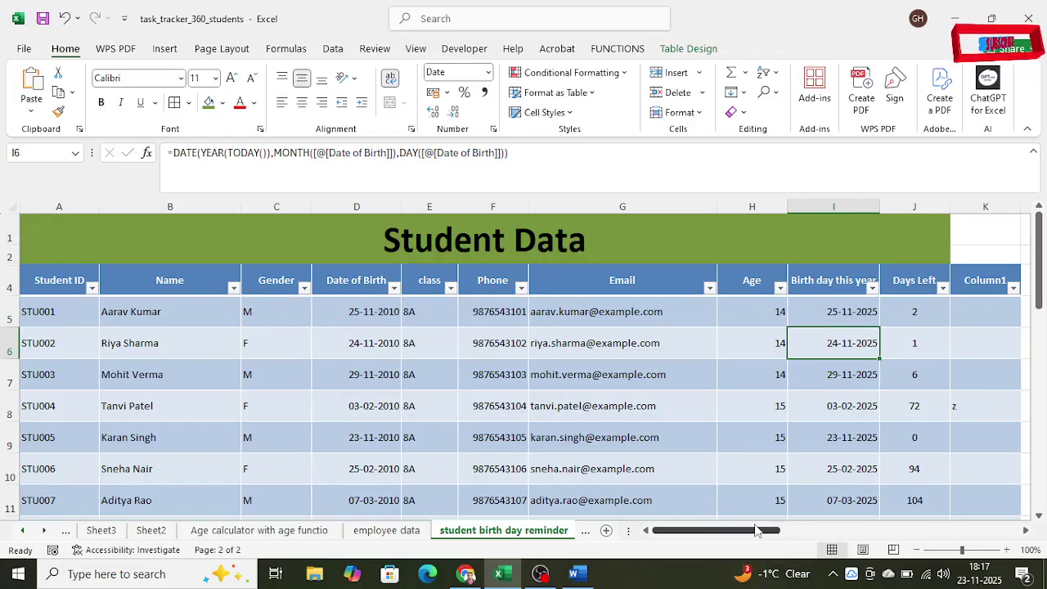
Copy the IF formula from Days Left cell J5 and paste it on a new line below the DATEDIF examples in the Word document
{"action": "double_click", "coordinate": [913, 316]}
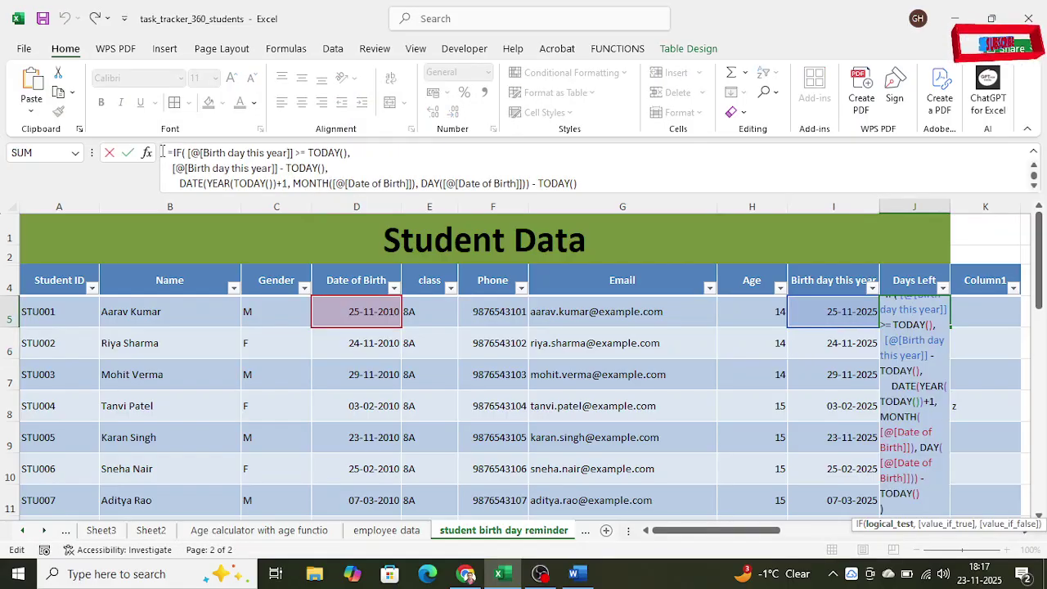
{"action": "left_click_drag", "start_coordinate": [167, 152], "coordinate": [584, 182]}
{"action": "right_click", "coordinate": [258, 175]}
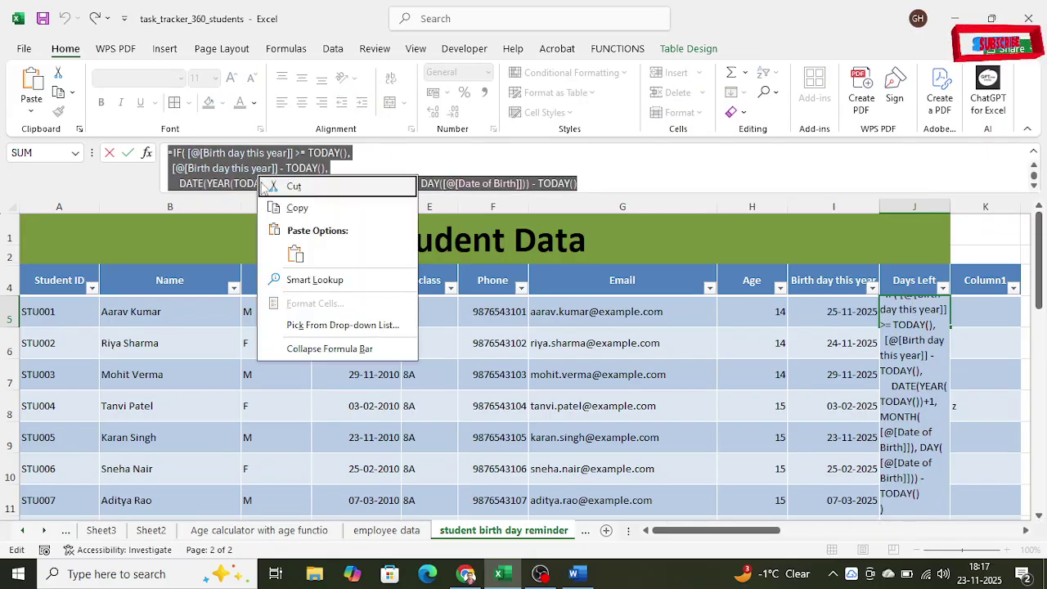
{"action": "left_click", "coordinate": [297, 210]}
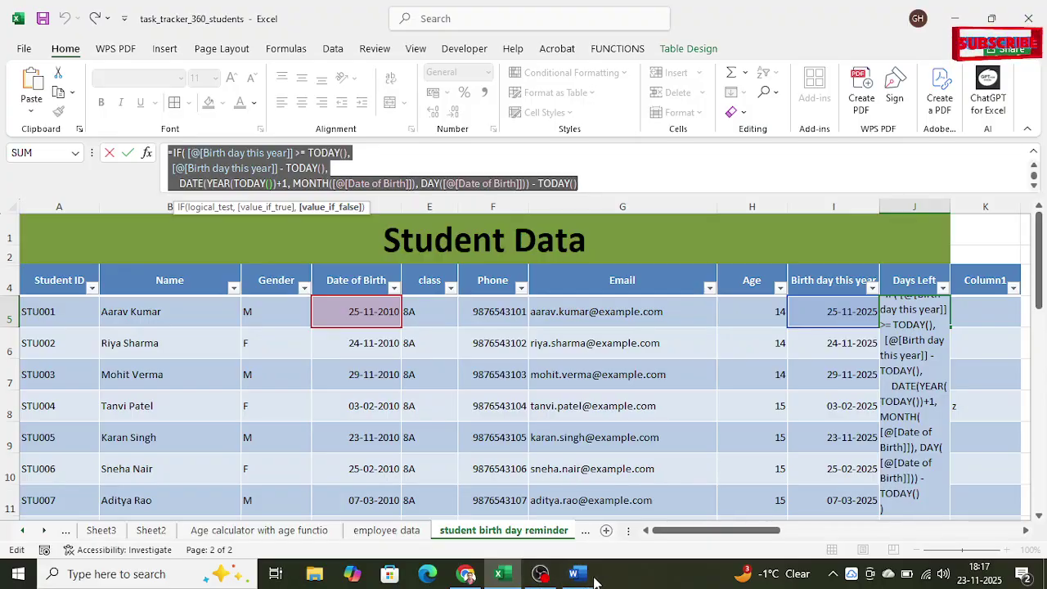
{"action": "left_click", "coordinate": [578, 574]}
{"action": "left_click", "coordinate": [804, 389]}
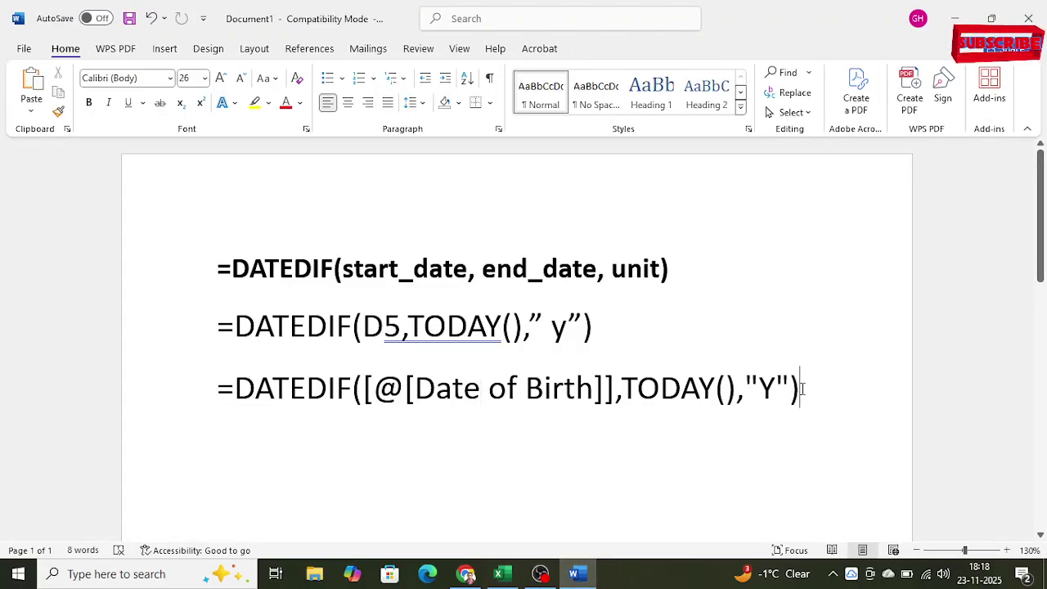
{"action": "key", "text": "Return"}
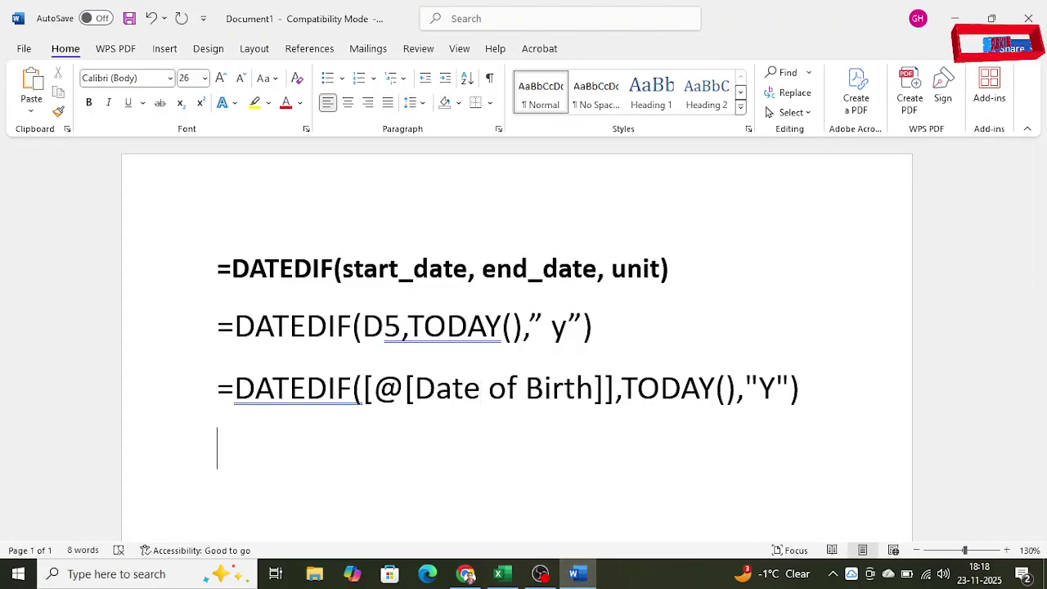
{"action": "key", "text": "ctrl+v"}
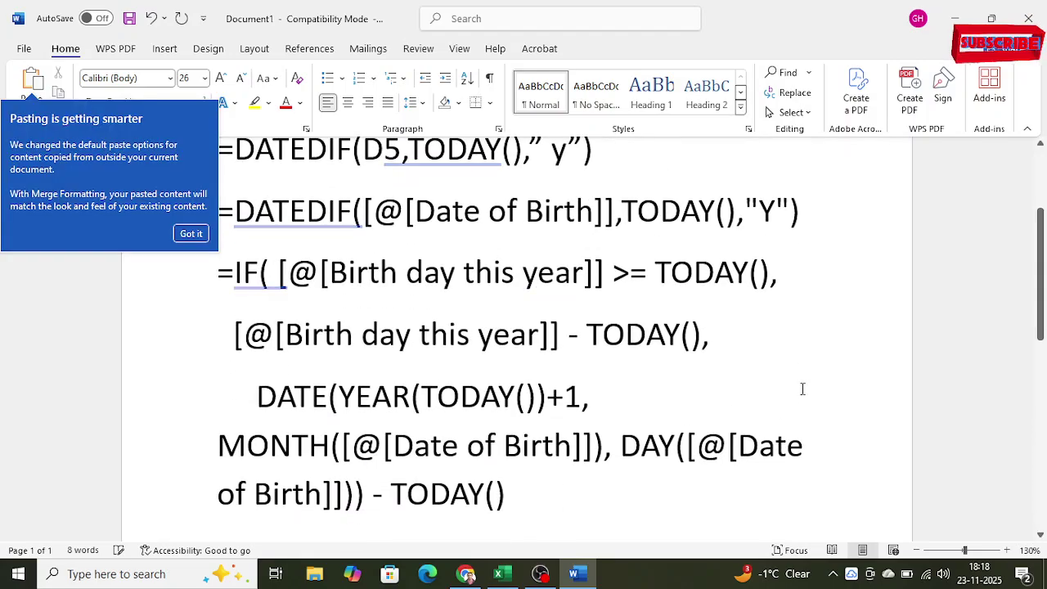
Examine the IF formula's [@[Birth day this year]] >= TODAY() test and its [@[Birth day this year]] - TODAY() result for upcoming birthdays
{"action": "scroll", "coordinate": [582, 409], "scroll_direction": "up", "scroll_amount": 2}
{"action": "scroll", "coordinate": [589, 389], "scroll_direction": "up", "scroll_amount": 1}
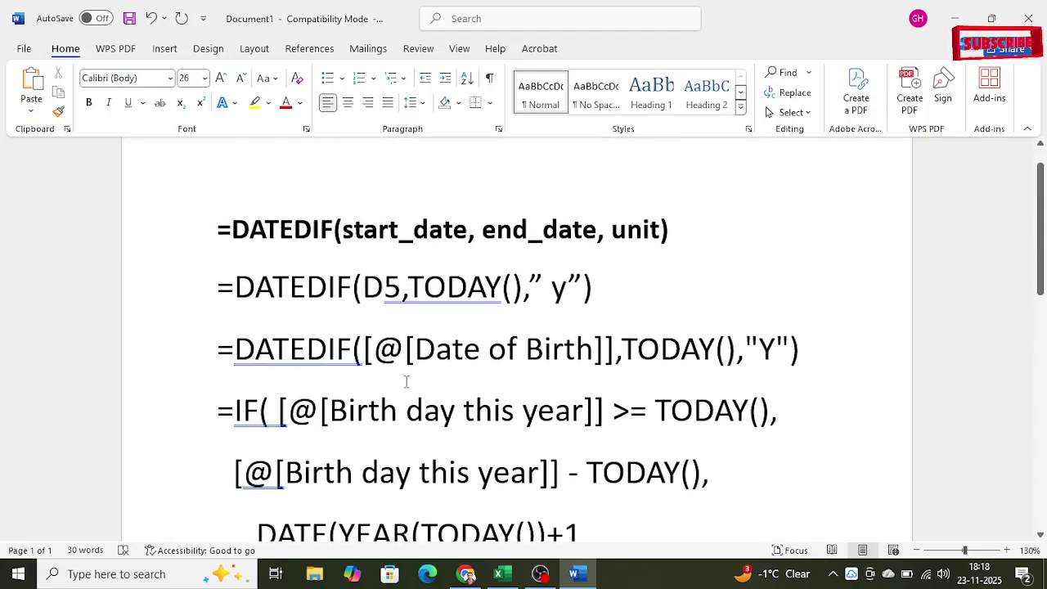
{"action": "scroll", "coordinate": [444, 385], "scroll_direction": "down", "scroll_amount": 1}
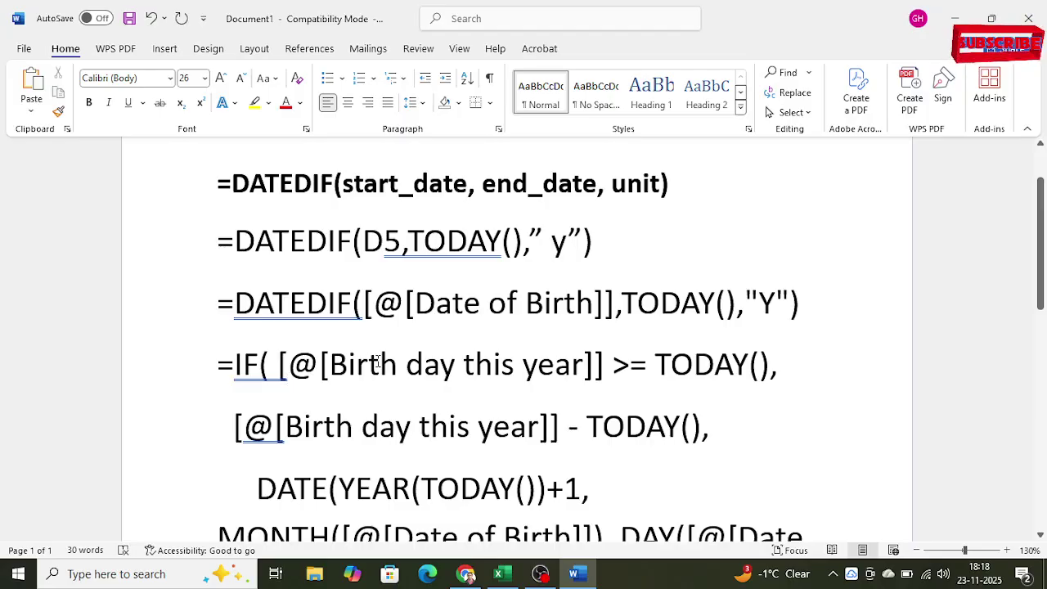
{"action": "scroll", "coordinate": [491, 393], "scroll_direction": "down", "scroll_amount": 1}
{"action": "scroll", "coordinate": [565, 422], "scroll_direction": "down", "scroll_amount": 1}
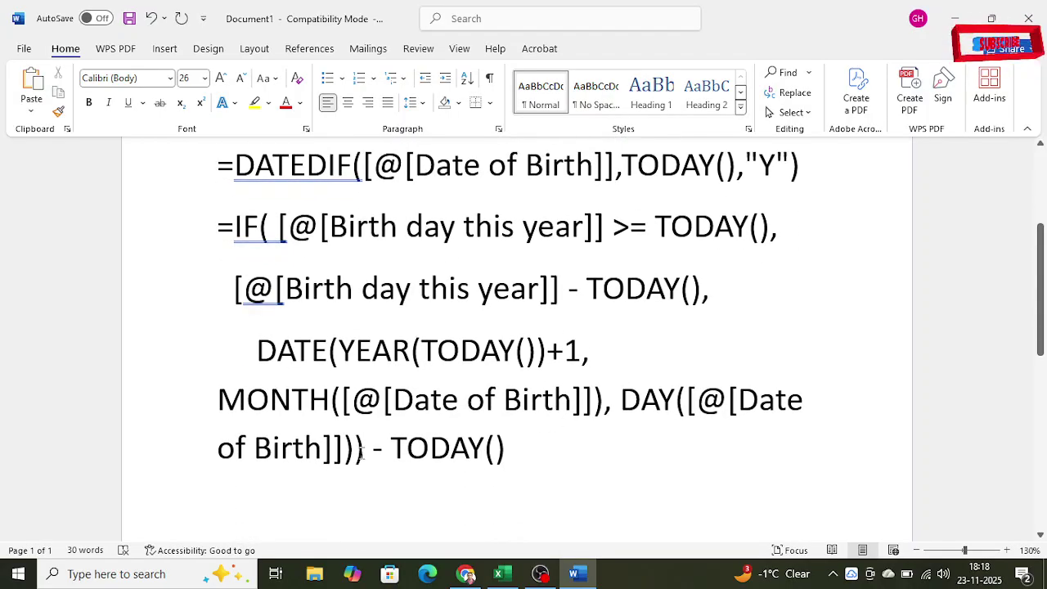
{"action": "scroll", "coordinate": [360, 452], "scroll_direction": "up", "scroll_amount": 1}
{"action": "left_click_drag", "start_coordinate": [278, 316], "coordinate": [616, 324]}
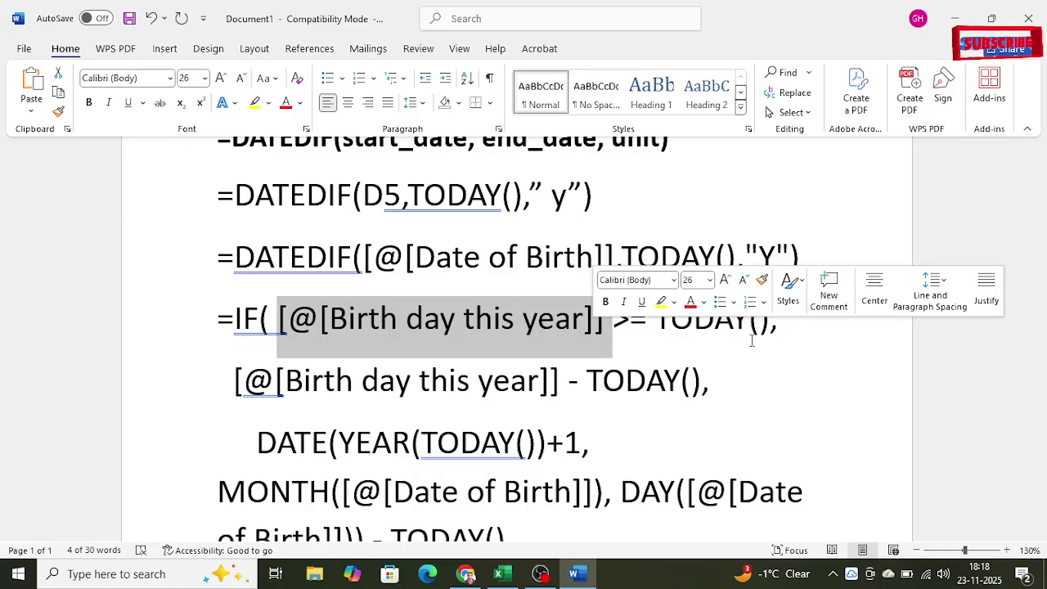
{"action": "left_click", "coordinate": [710, 385]}
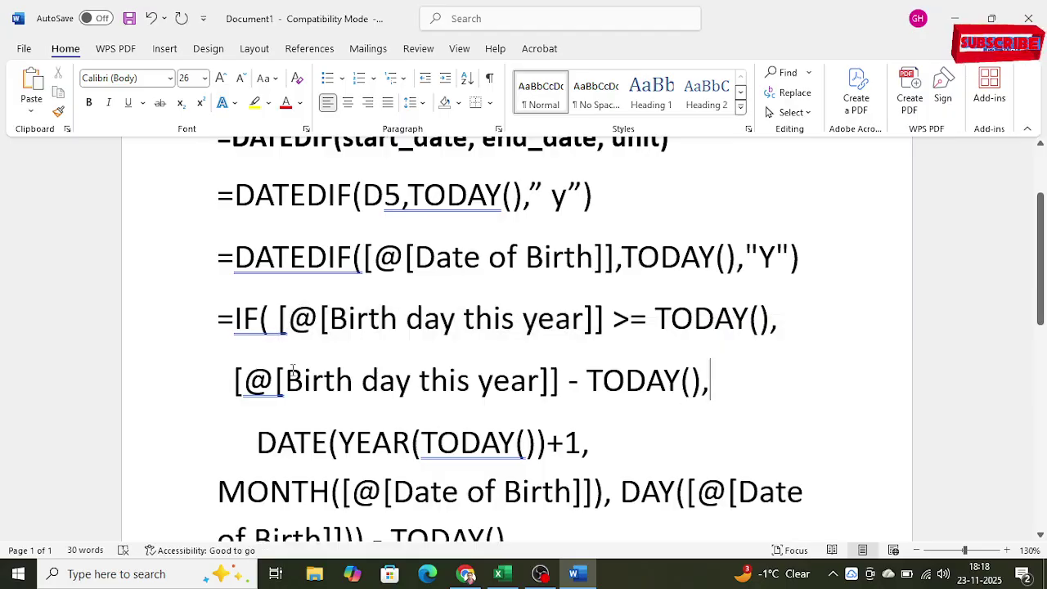
{"action": "left_click_drag", "start_coordinate": [223, 381], "coordinate": [720, 385]}
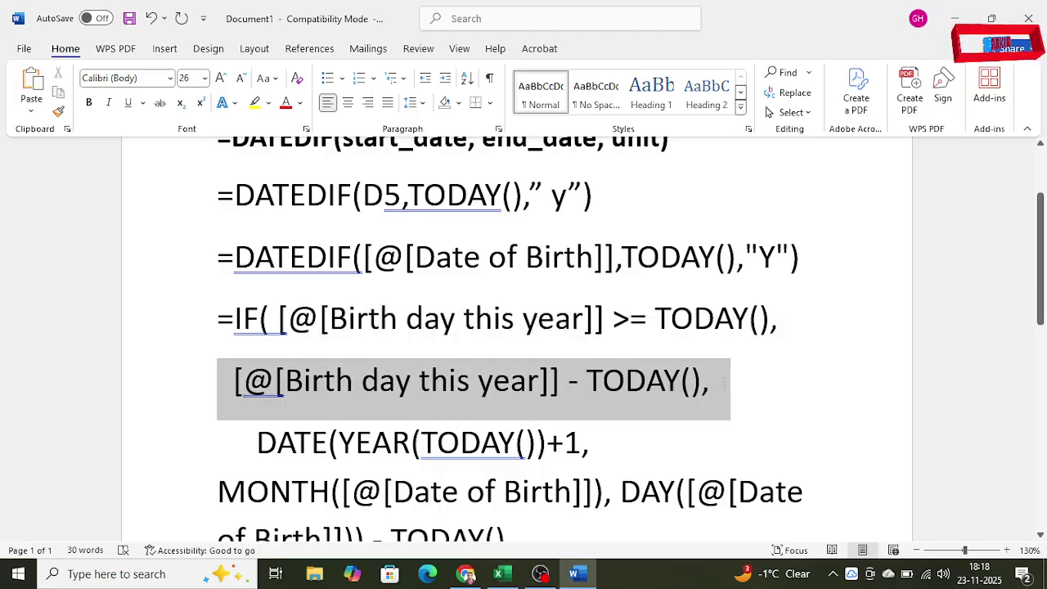
{"action": "left_click", "coordinate": [712, 384]}
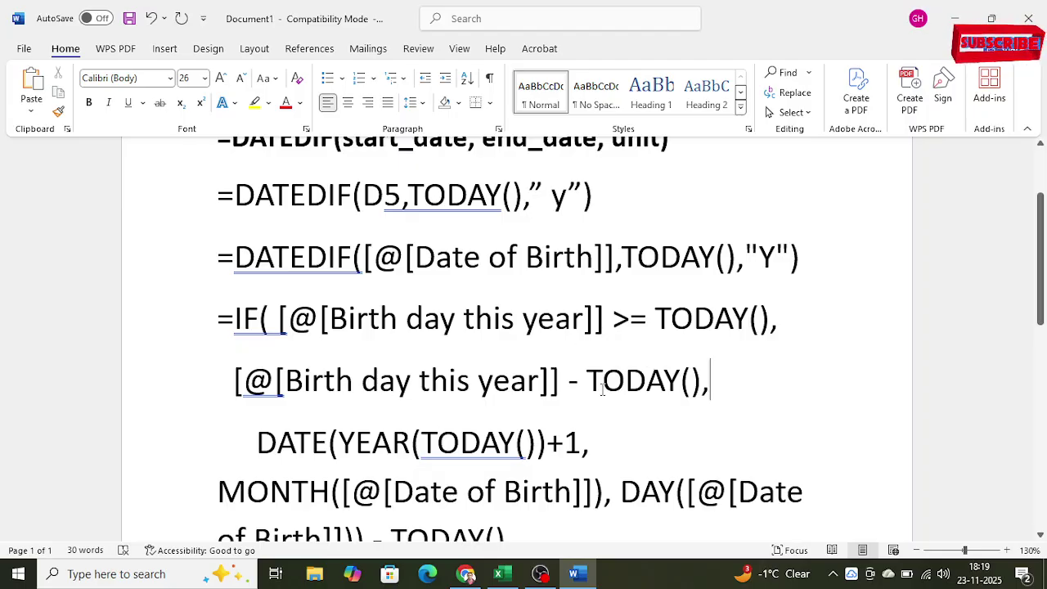
Examine the IF formula's value-if-false part, DATE(YEAR(TODAY())+1, MONTH, DAY) - TODAY(), which handles birthdays already passed this year
{"action": "scroll", "coordinate": [603, 389], "scroll_direction": "down", "scroll_amount": 1}
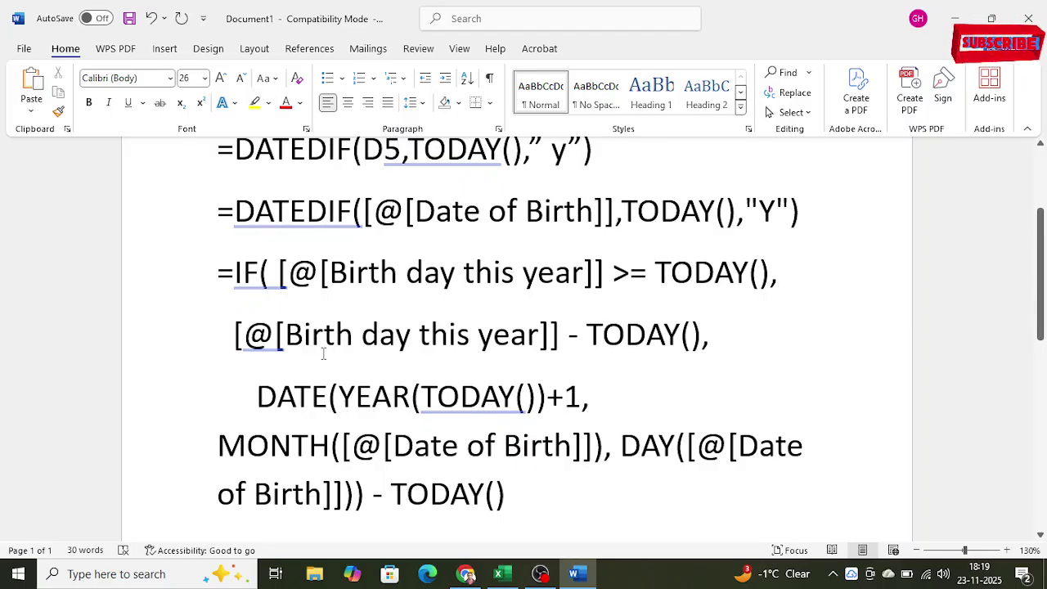
{"action": "scroll", "coordinate": [365, 386], "scroll_direction": "down", "scroll_amount": 1}
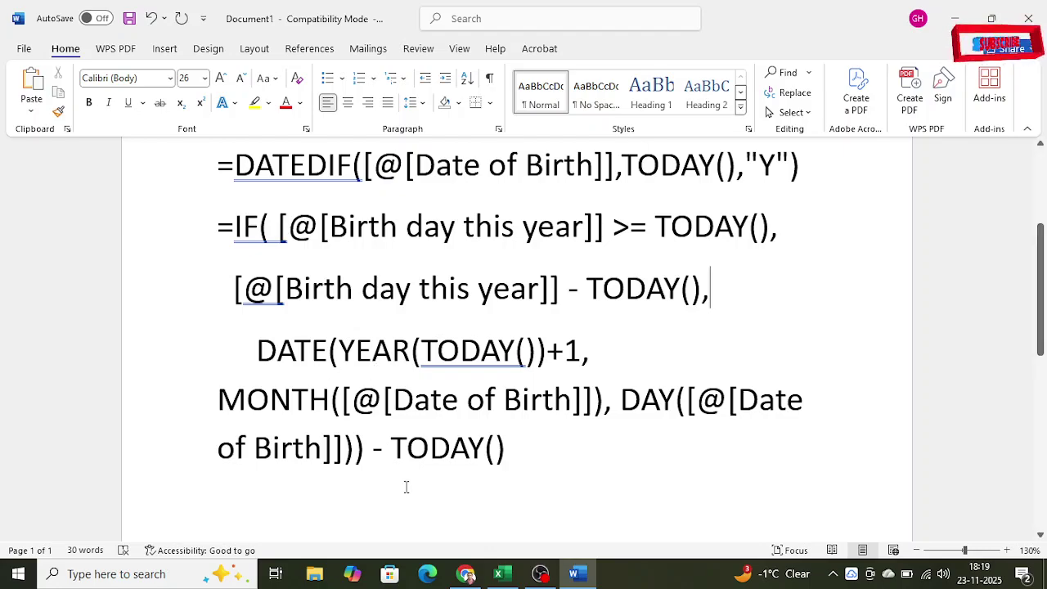
{"action": "left_click_drag", "start_coordinate": [339, 352], "coordinate": [564, 358]}
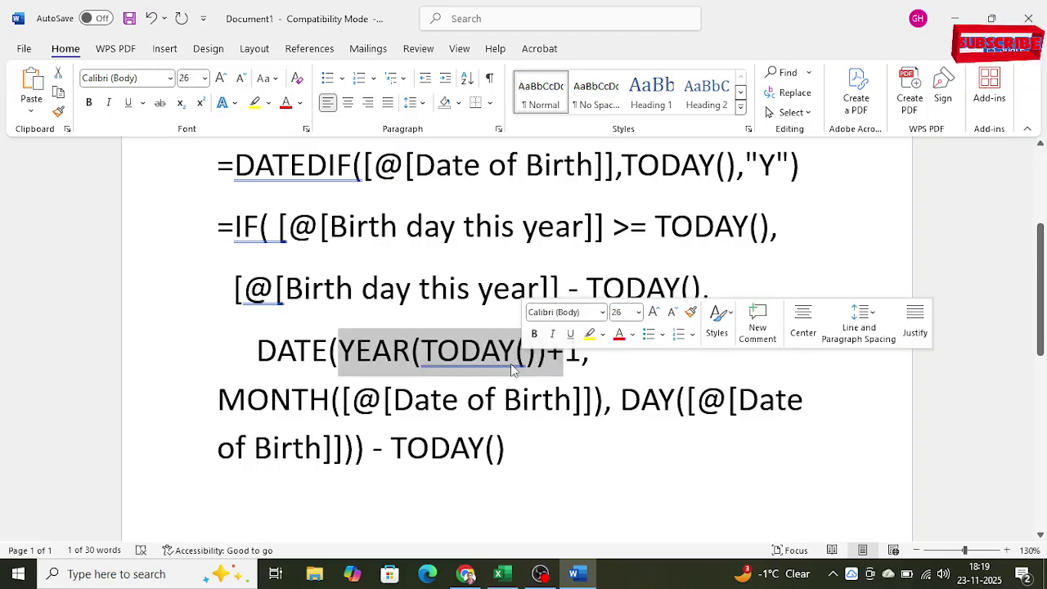
{"action": "left_click", "coordinate": [591, 347]}
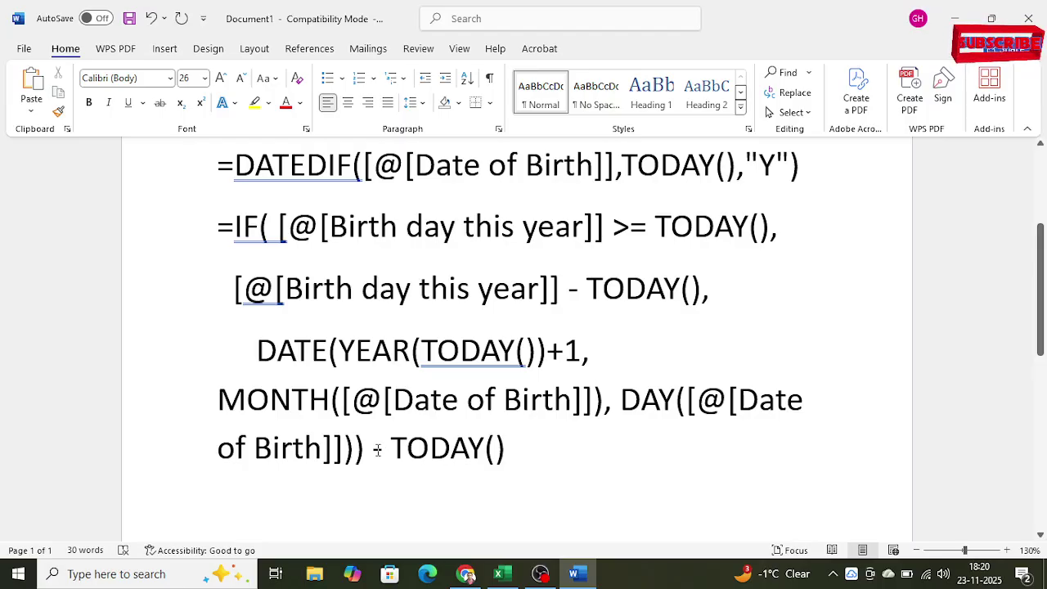
{"action": "left_click_drag", "start_coordinate": [377, 450], "coordinate": [539, 473]}
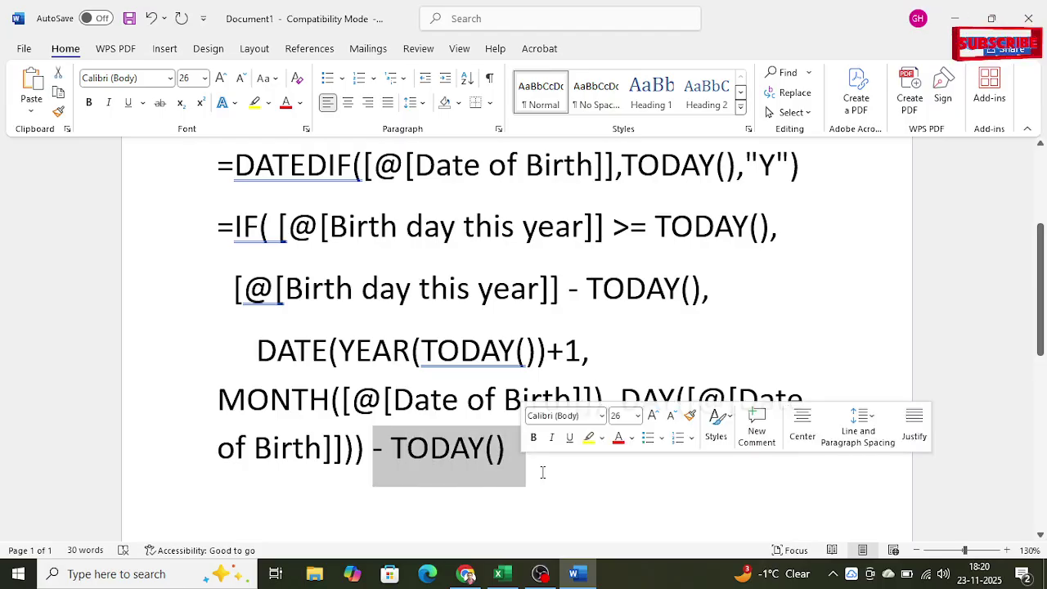
{"action": "left_click", "coordinate": [539, 480]}
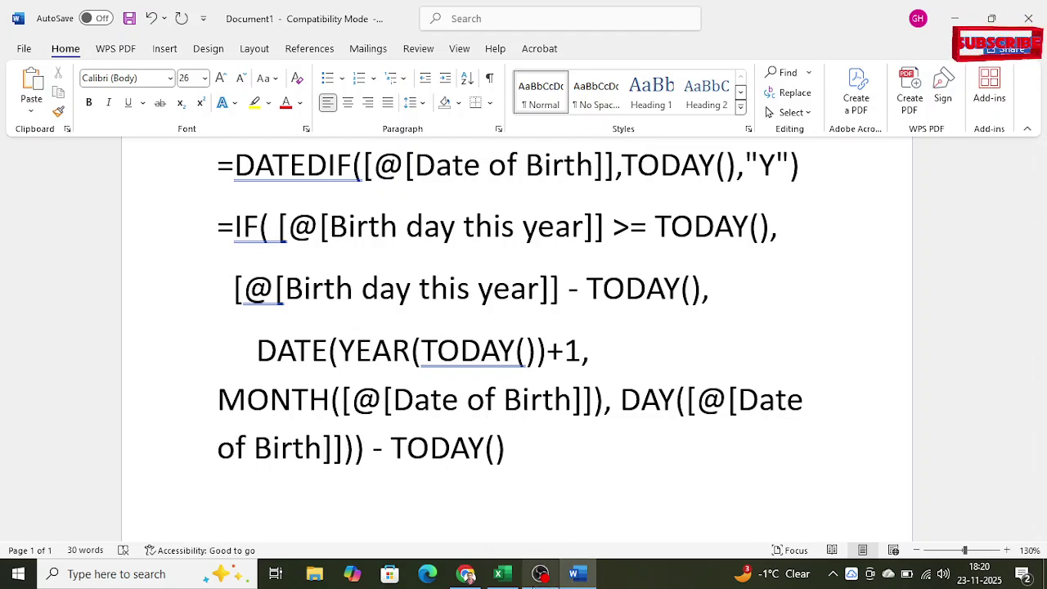
Switch back to the Excel sheet, leave the Days Left formula, and clear the stray "z" from cell K8 in Column1
{"action": "left_click", "coordinate": [501, 576]}
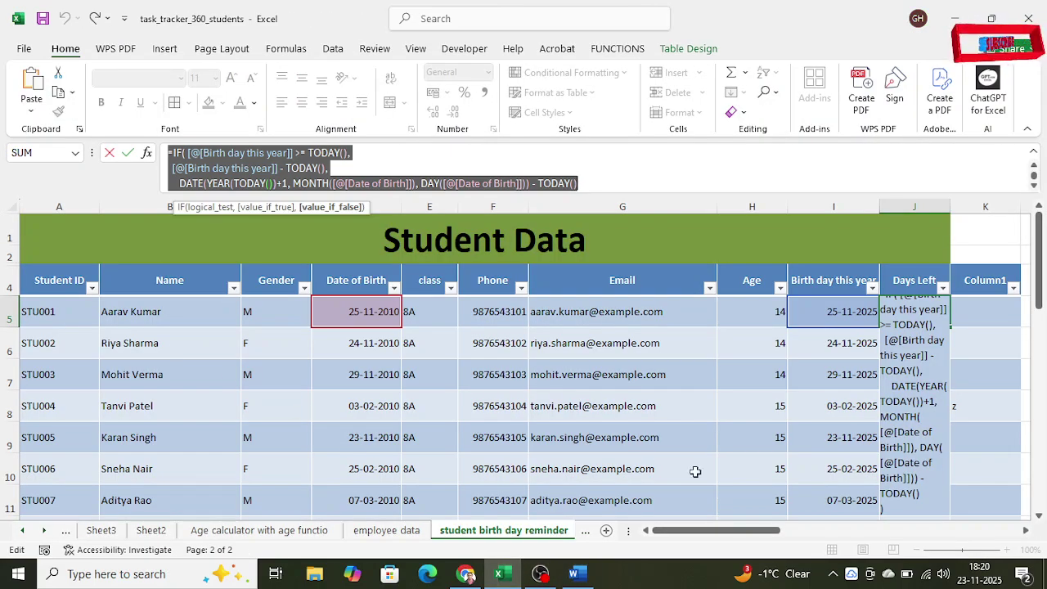
{"action": "key", "text": "Return"}
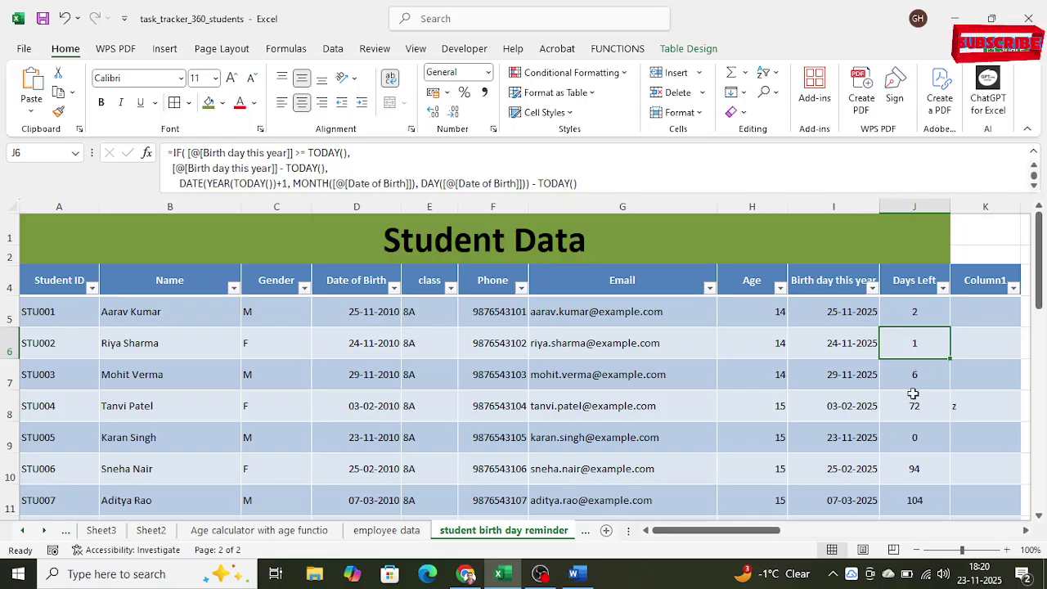
{"action": "left_click_drag", "start_coordinate": [736, 537], "coordinate": [708, 532]}
{"action": "scroll", "coordinate": [758, 412], "scroll_direction": "down", "scroll_amount": 2}
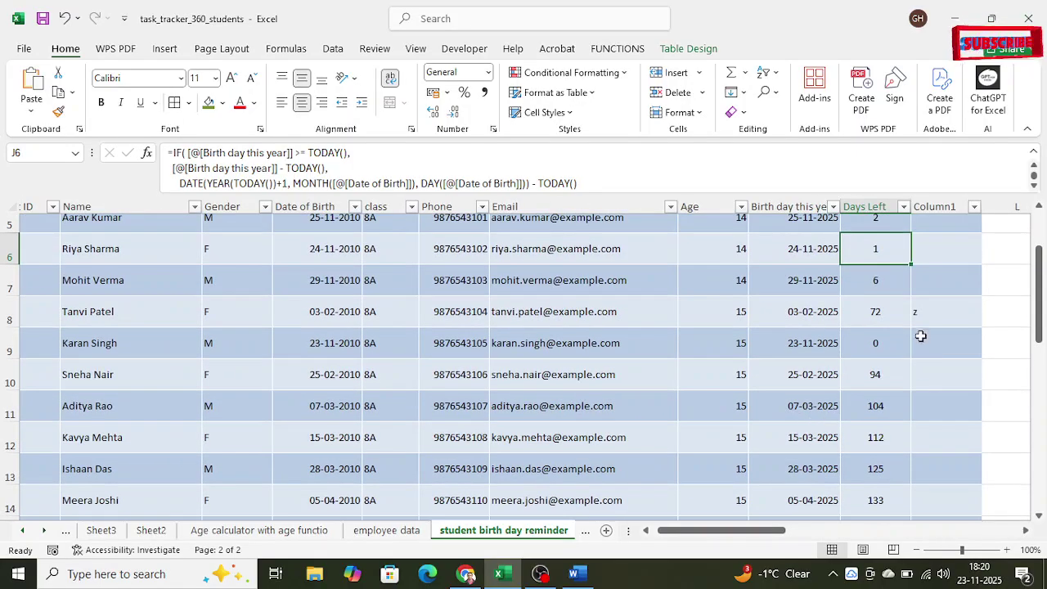
{"action": "left_click", "coordinate": [925, 311]}
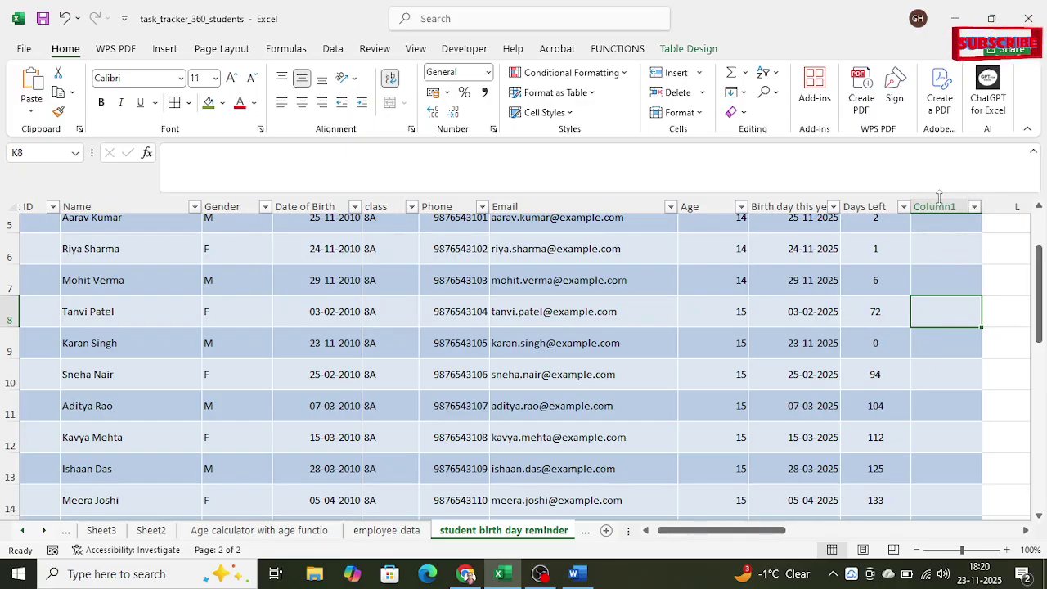
Delete the empty Column1 from the student table
{"action": "left_click", "coordinate": [935, 207]}
{"action": "right_click", "coordinate": [943, 236]}
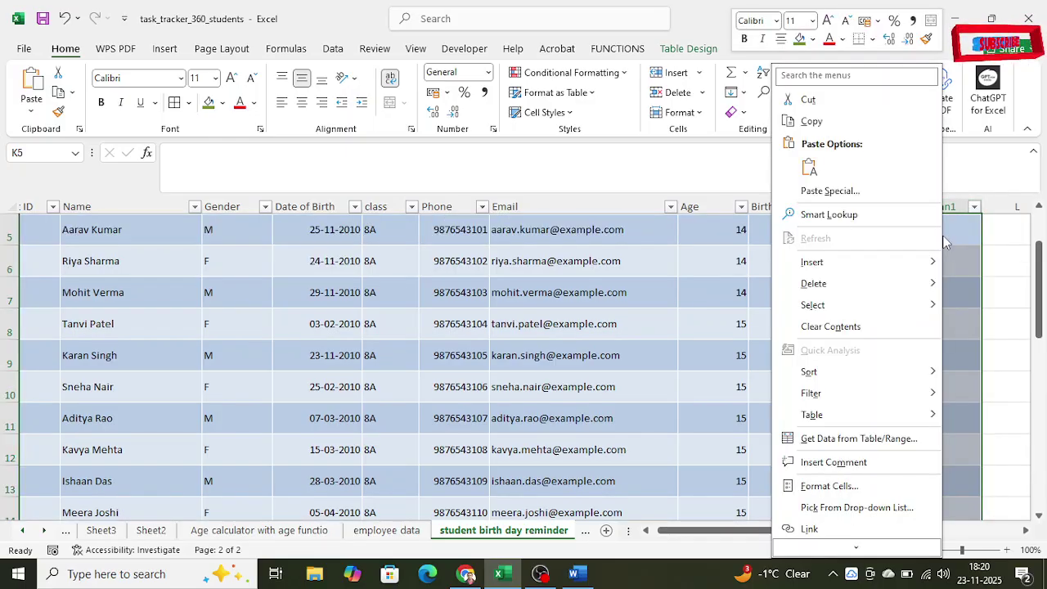
{"action": "mouse_move", "coordinate": [851, 311]}
{"action": "mouse_move", "coordinate": [812, 284]}
{"action": "left_click", "coordinate": [729, 288]}
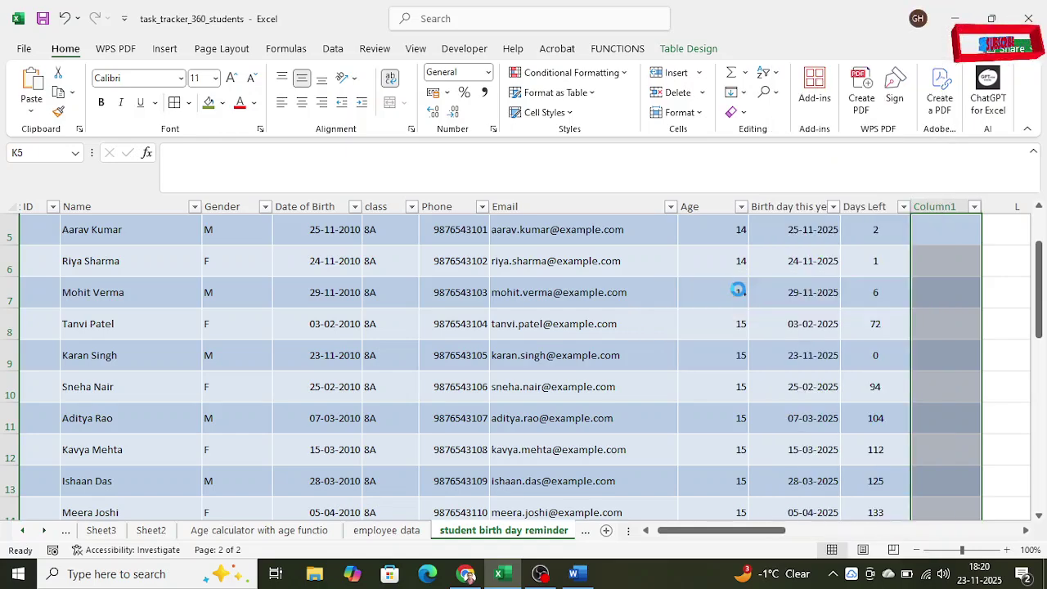
Review the Days Left values down to the last student row
{"action": "scroll", "coordinate": [943, 385], "scroll_direction": "down", "scroll_amount": 2}
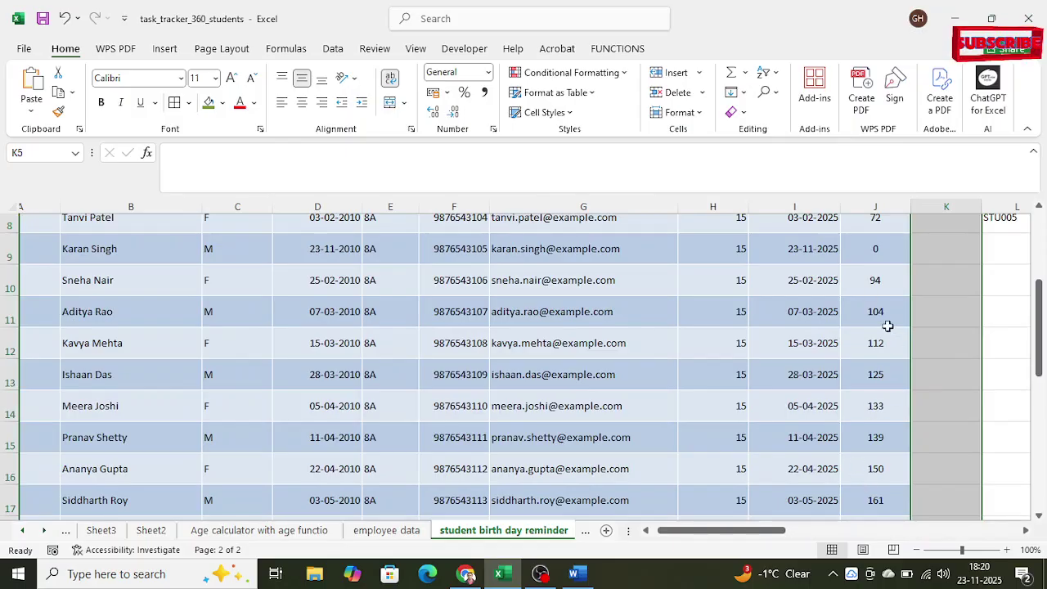
{"action": "scroll", "coordinate": [873, 406], "scroll_direction": "down", "scroll_amount": 2}
{"action": "scroll", "coordinate": [873, 406], "scroll_direction": "down", "scroll_amount": 2}
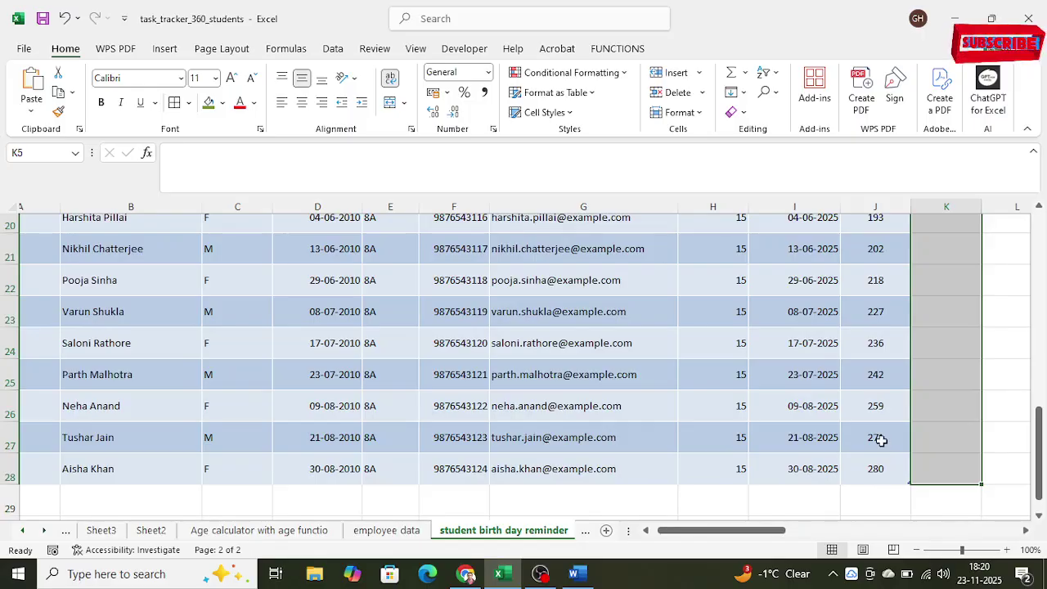
Compare the Days Left values in the Student Data table with the students listed in the Birth day Reminder table
{"action": "scroll", "coordinate": [884, 383], "scroll_direction": "up", "scroll_amount": 5}
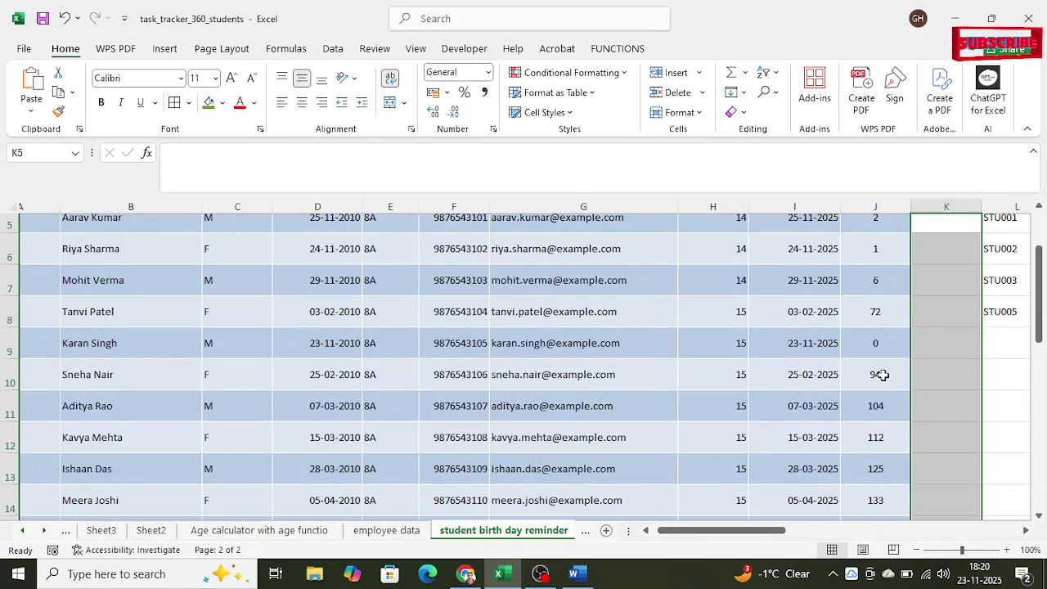
{"action": "scroll", "coordinate": [882, 378], "scroll_direction": "up", "scroll_amount": 2}
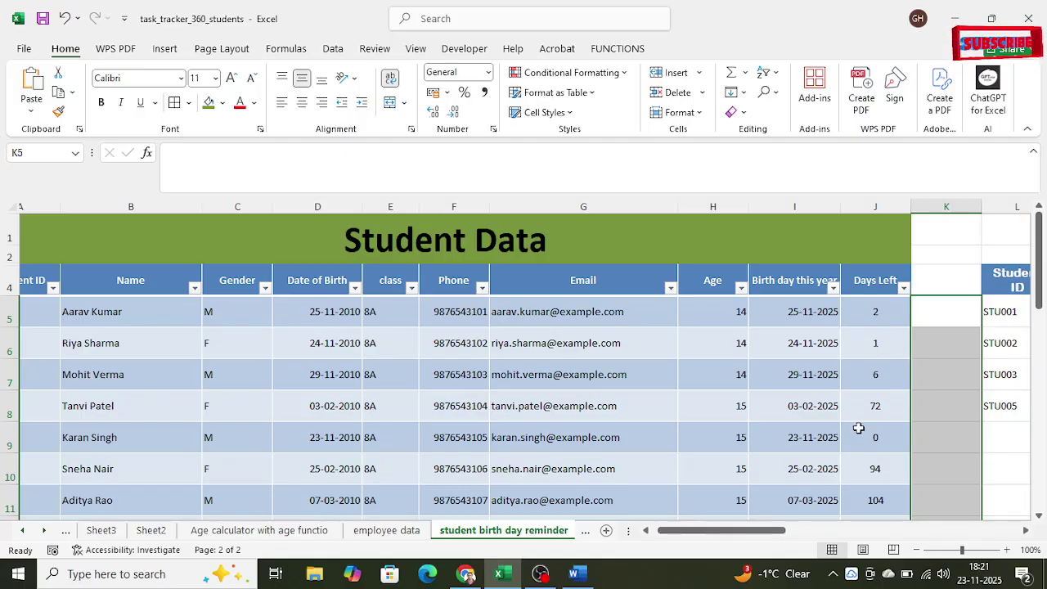
{"action": "left_click_drag", "start_coordinate": [753, 534], "coordinate": [854, 532]}
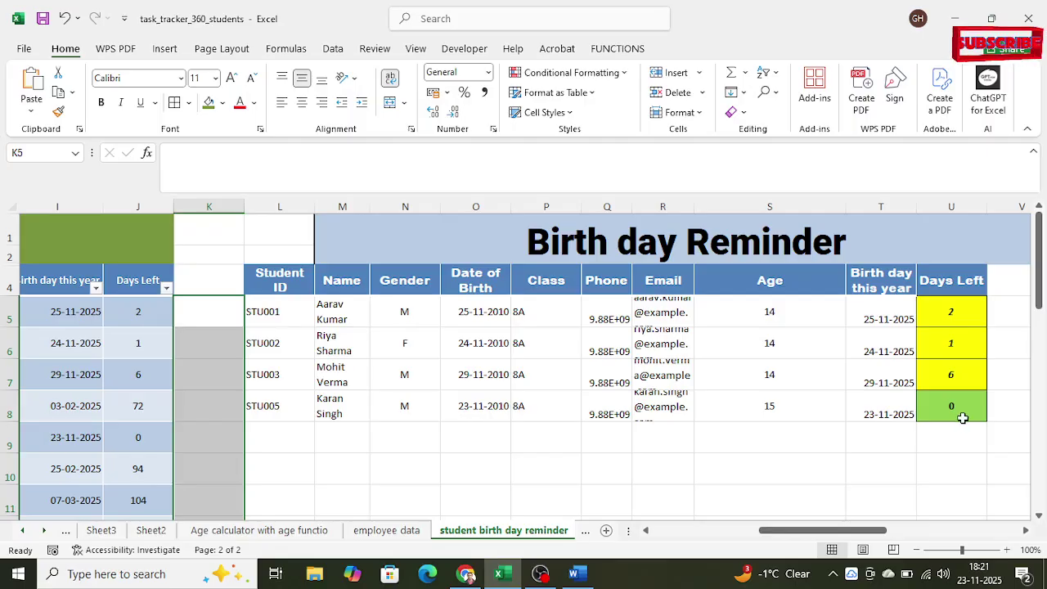
{"action": "left_click_drag", "start_coordinate": [825, 530], "coordinate": [732, 532]}
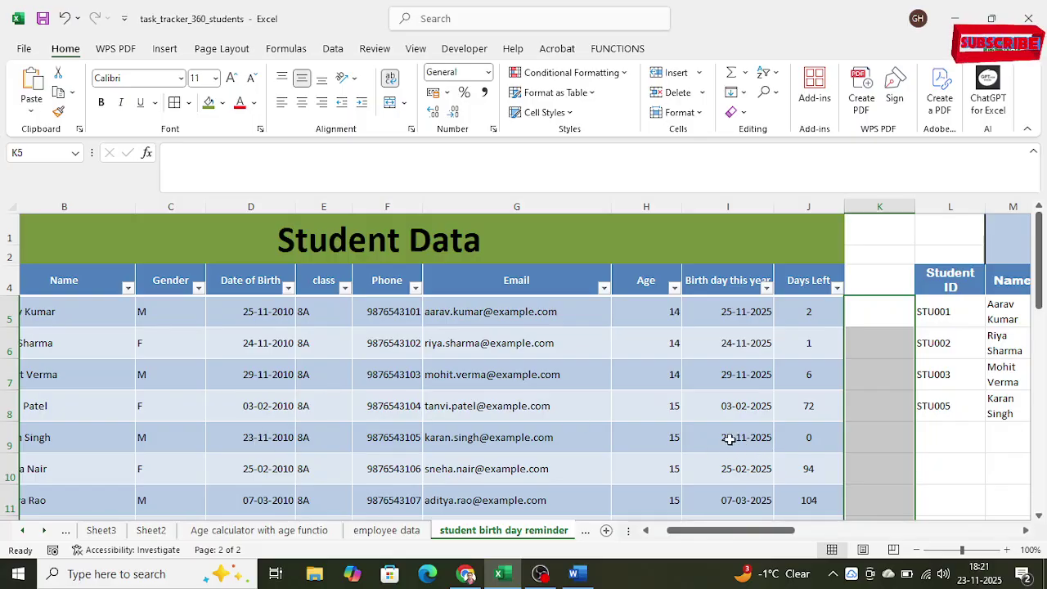
{"action": "left_click_drag", "start_coordinate": [772, 536], "coordinate": [864, 536]}
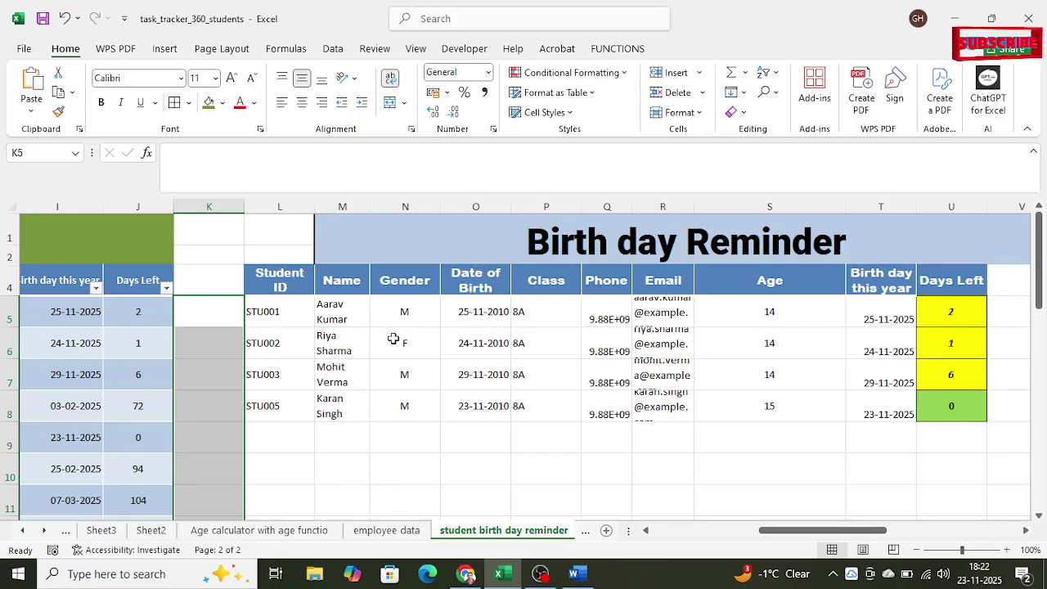
{"action": "left_click_drag", "start_coordinate": [781, 530], "coordinate": [704, 531]}
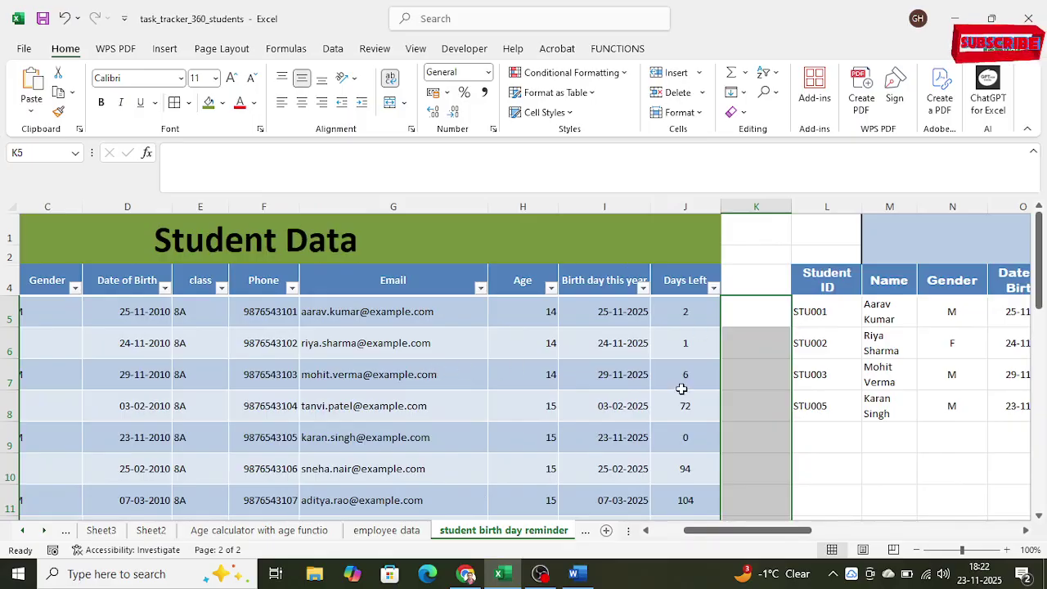
{"action": "left_click_drag", "start_coordinate": [783, 533], "coordinate": [858, 532]}
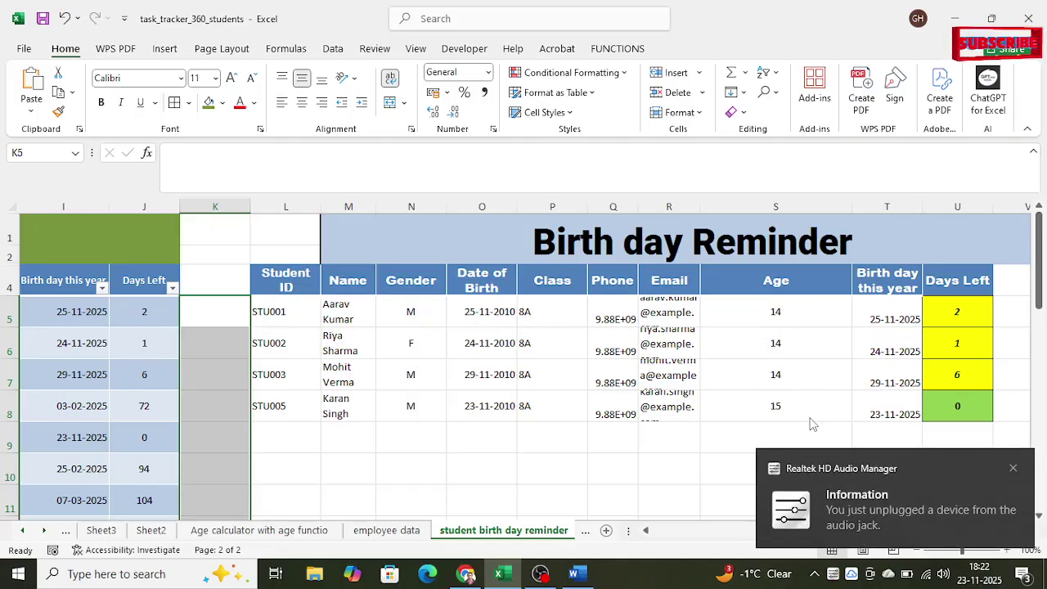
Deselect column K by selecting empty cell P10 below the Birth day Reminder table, and dismiss the Realtek audio notification
{"action": "left_click", "coordinate": [601, 465]}
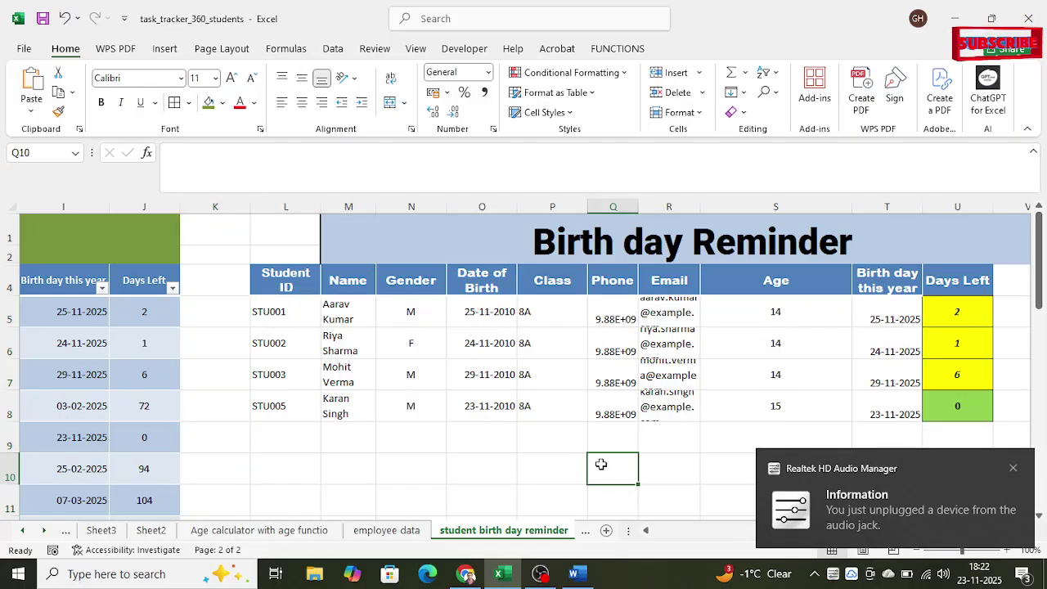
{"action": "left_click", "coordinate": [534, 466]}
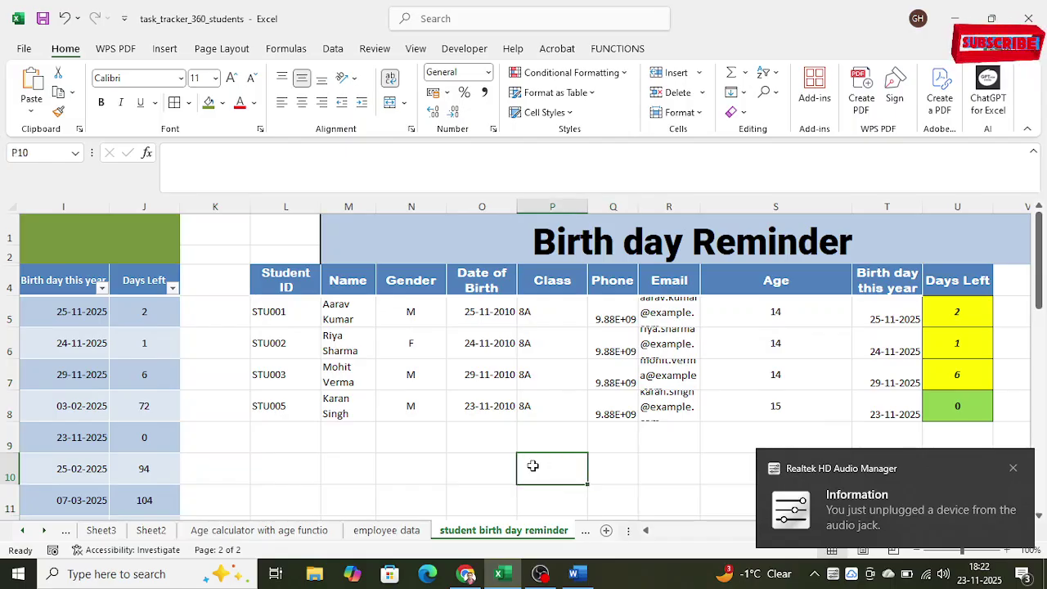
{"action": "left_click", "coordinate": [1015, 473]}
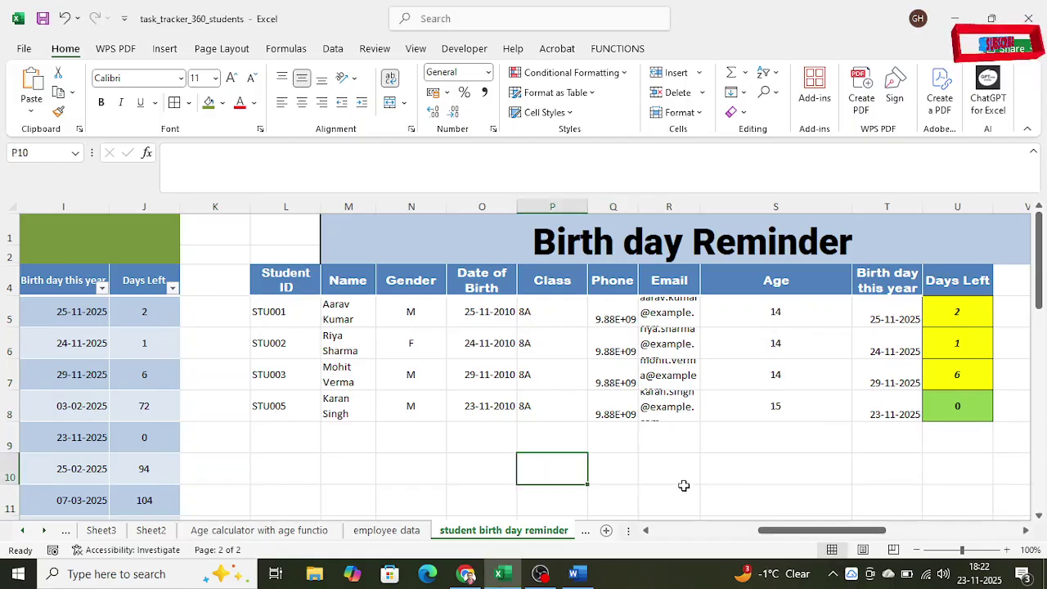